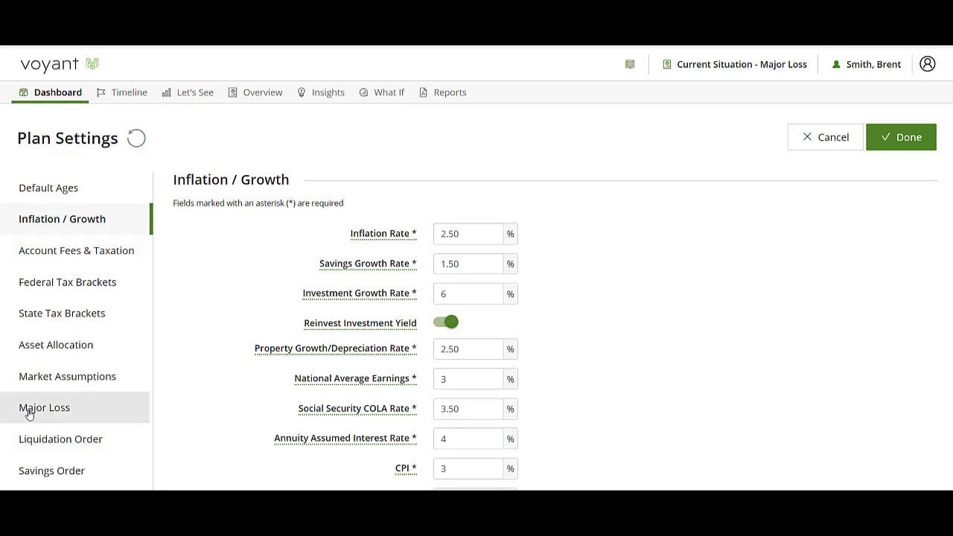
- Review the Major Loss plan settings, including default age, number of years and yearly growth rates, and close the plan settings
{"action": "left_click", "coordinate": [31, 417]}
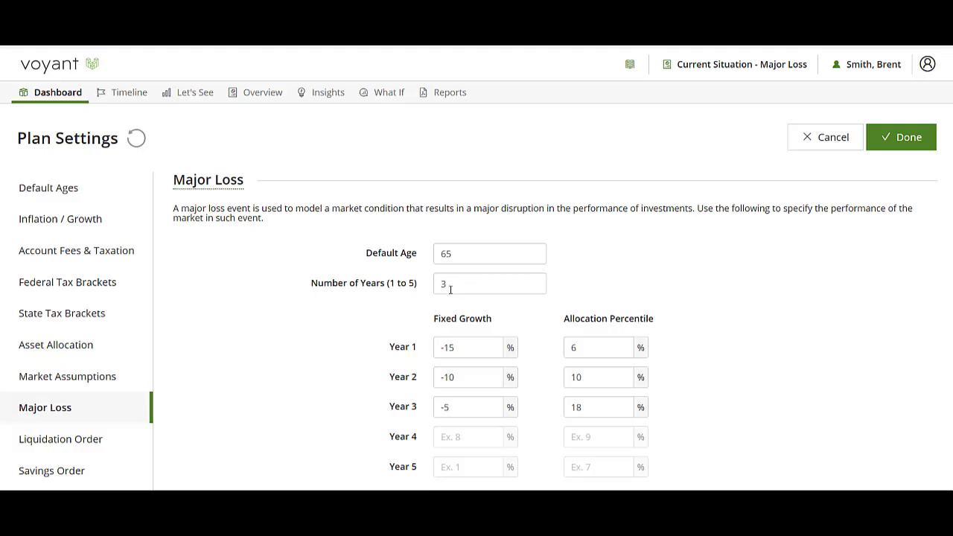
{"action": "left_click", "coordinate": [482, 281]}
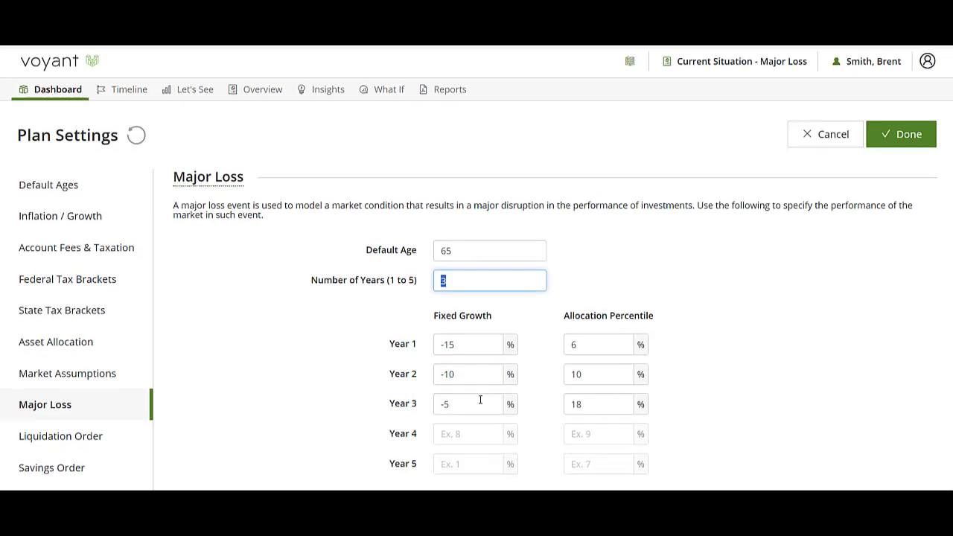
{"action": "scroll", "coordinate": [466, 384], "scroll_direction": "down", "scroll_amount": 1}
{"action": "left_click", "coordinate": [452, 234]}
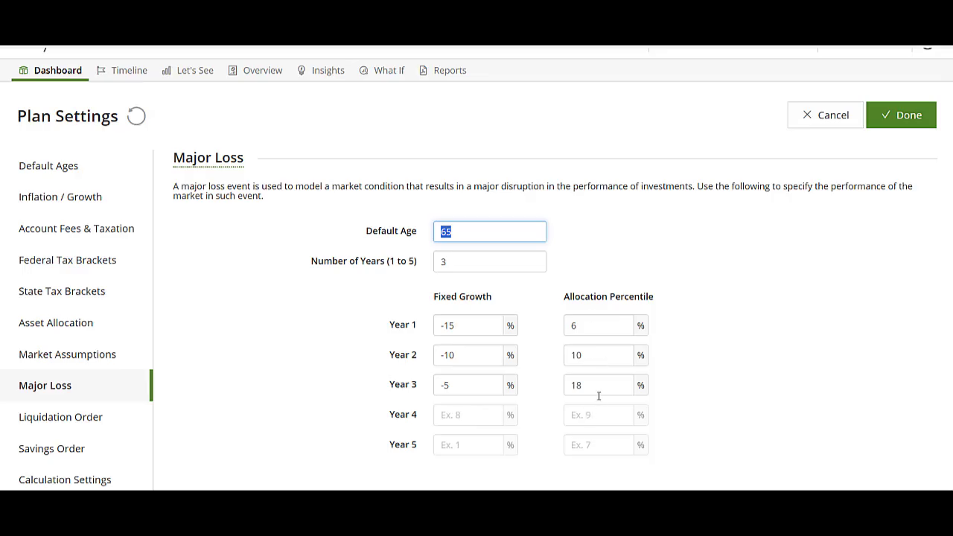
{"action": "left_click", "coordinate": [898, 119]}
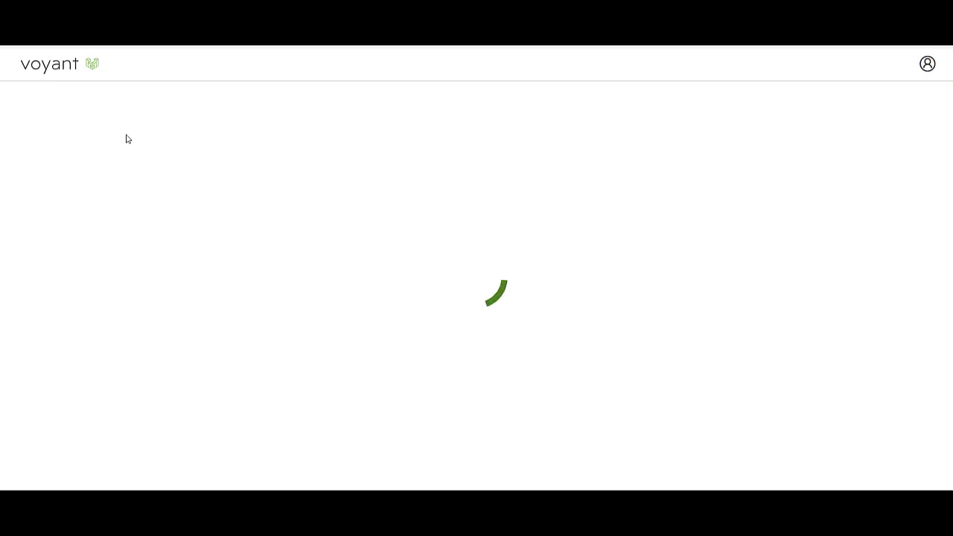
- Add a Major loss special event to the plan's timeline at age 65 in 2025
{"action": "left_click", "coordinate": [121, 92]}
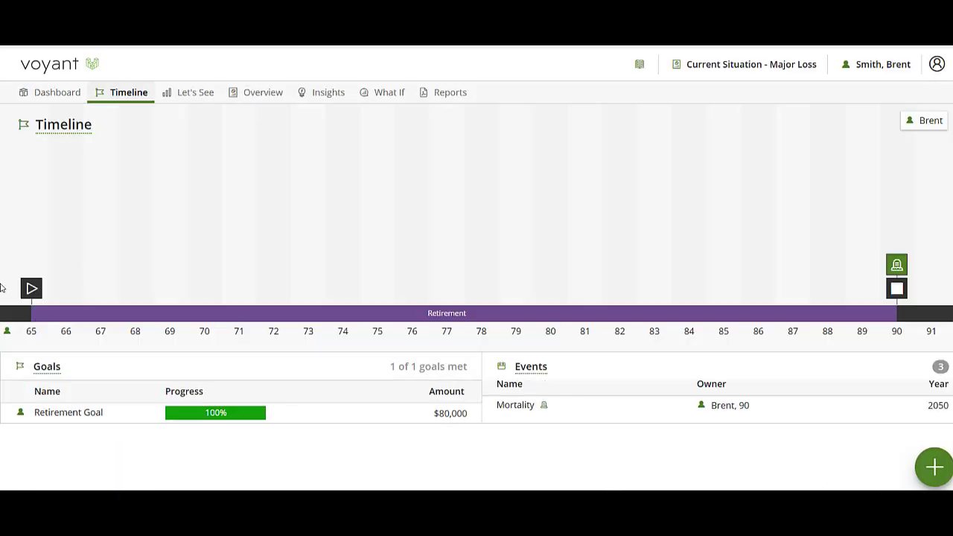
{"action": "left_click", "coordinate": [929, 468]}
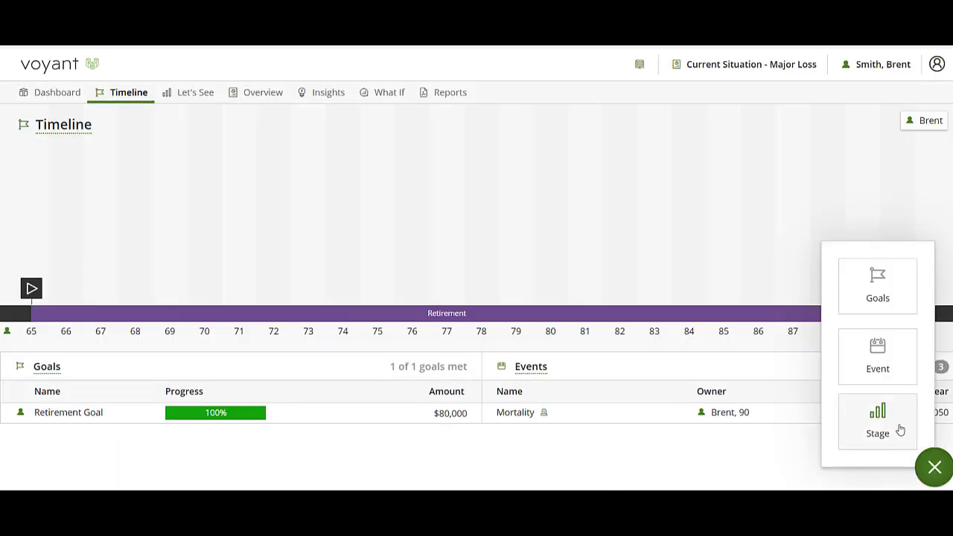
{"action": "left_click", "coordinate": [877, 358]}
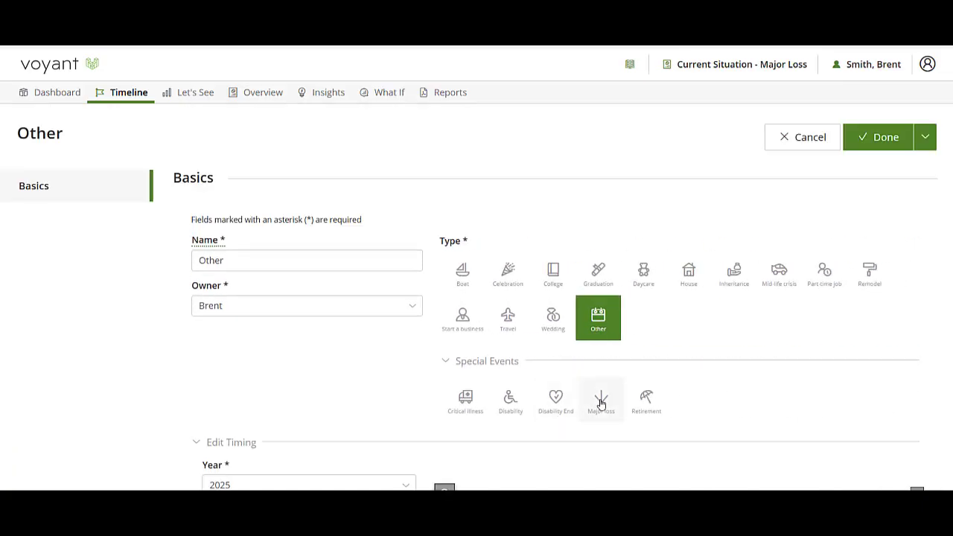
{"action": "left_click", "coordinate": [601, 402]}
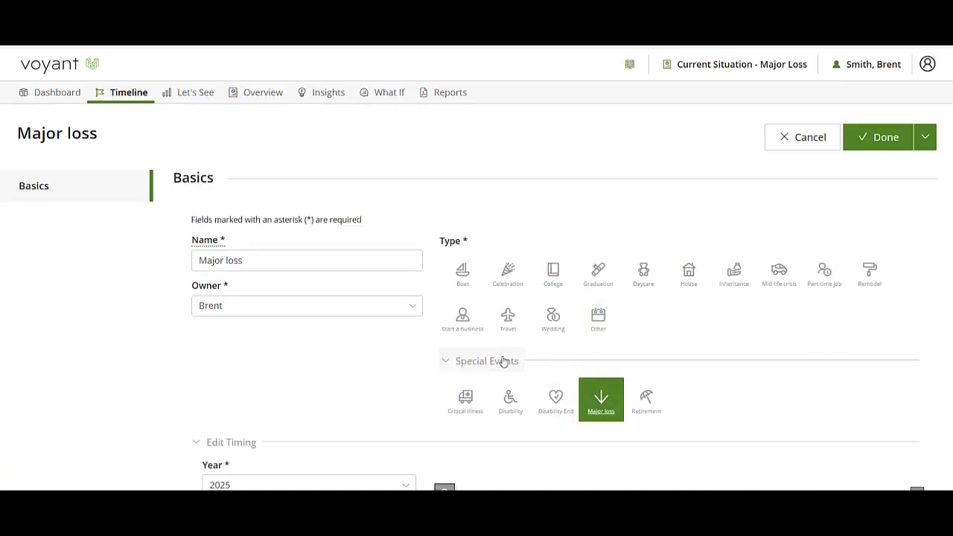
{"action": "scroll", "coordinate": [621, 385], "scroll_direction": "down", "scroll_amount": 1}
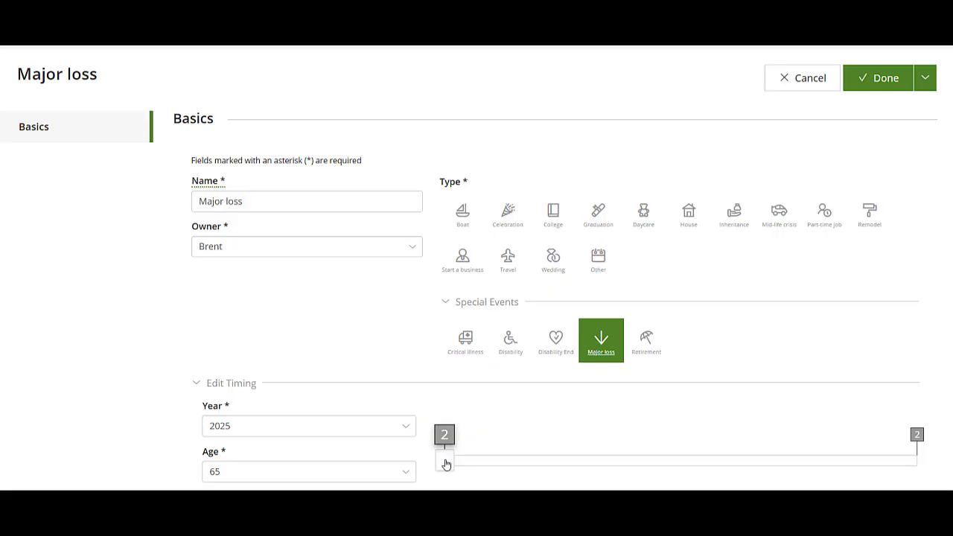
{"action": "mouse_move", "coordinate": [445, 460]}
{"action": "left_mouse_down"}
{"action": "mouse_move", "coordinate": [521, 460]}
{"action": "mouse_move", "coordinate": [440, 473]}
{"action": "left_mouse_up"}
{"action": "left_click", "coordinate": [880, 80]}
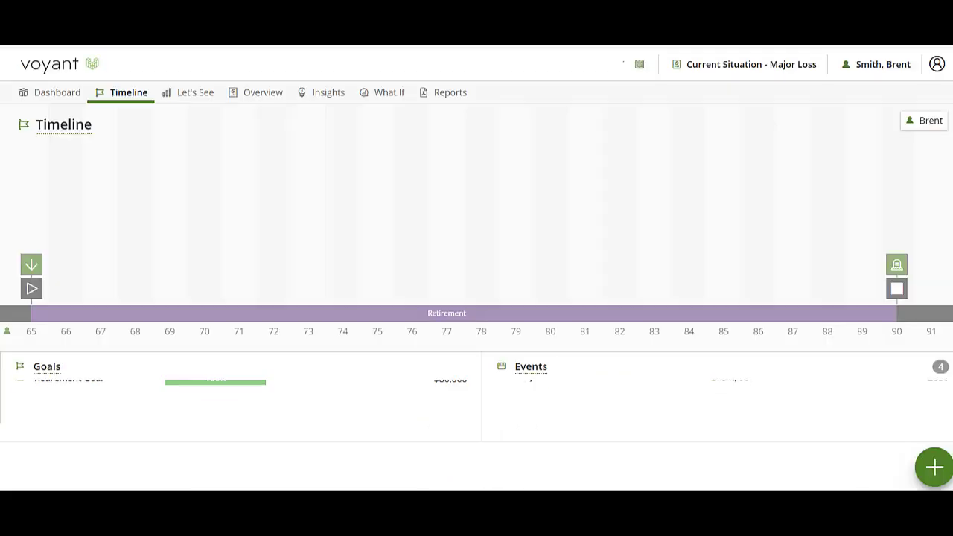
- Check the major loss event and the retirement goal's progress on the timeline, and view the dashboard's cash flow chart
{"action": "mouse_move", "coordinate": [35, 270]}
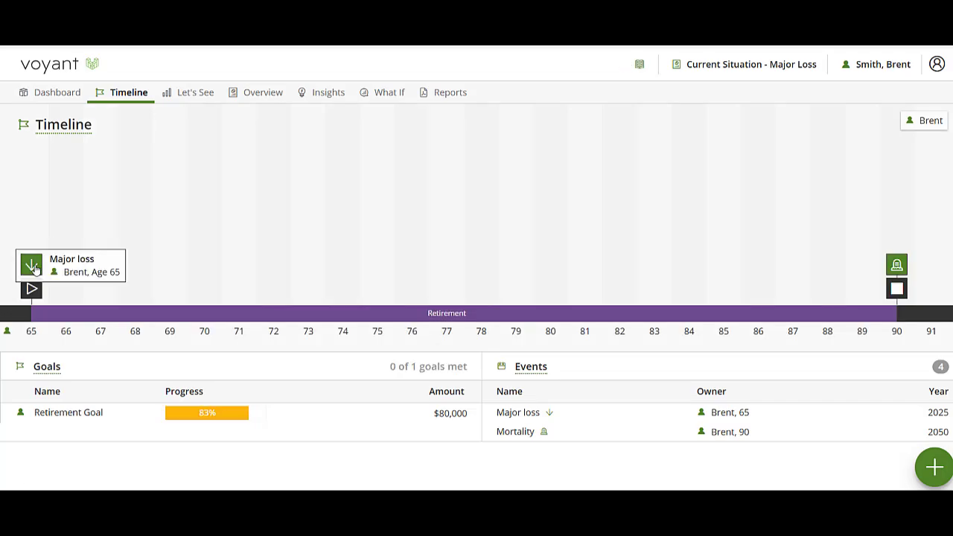
{"action": "mouse_move", "coordinate": [231, 419]}
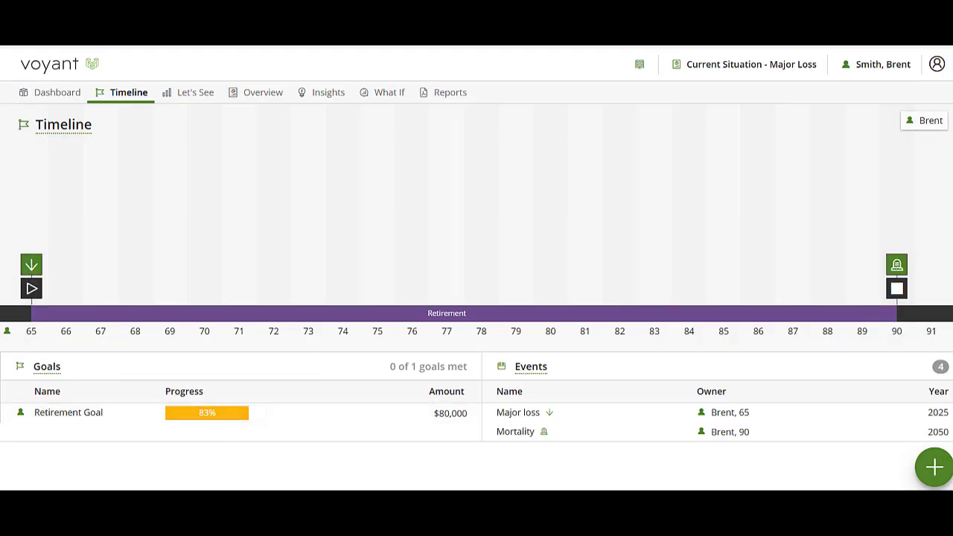
{"action": "left_click", "coordinate": [59, 94]}
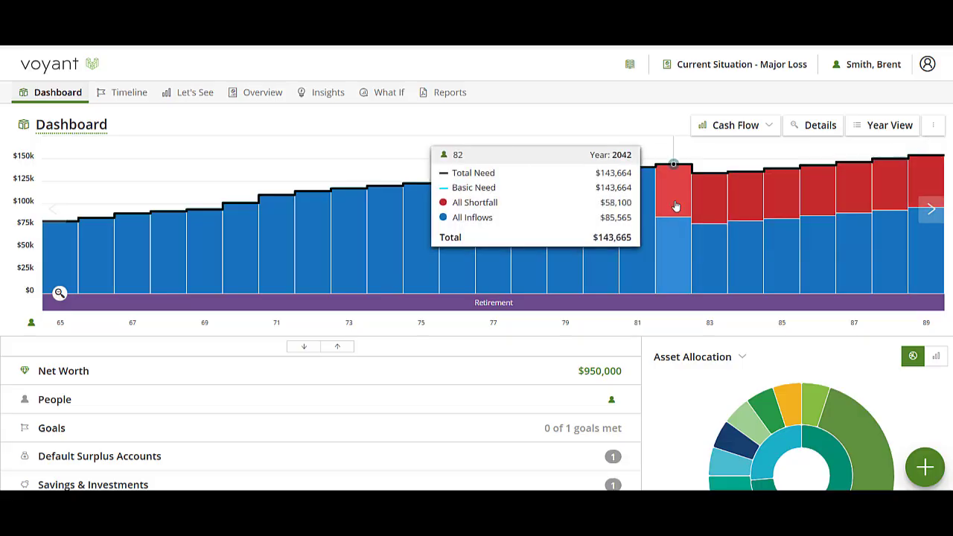
- Create a what-if copy of the Current Situation - Major Loss plan named "Variable Annuity Option"
{"action": "left_click", "coordinate": [384, 101]}
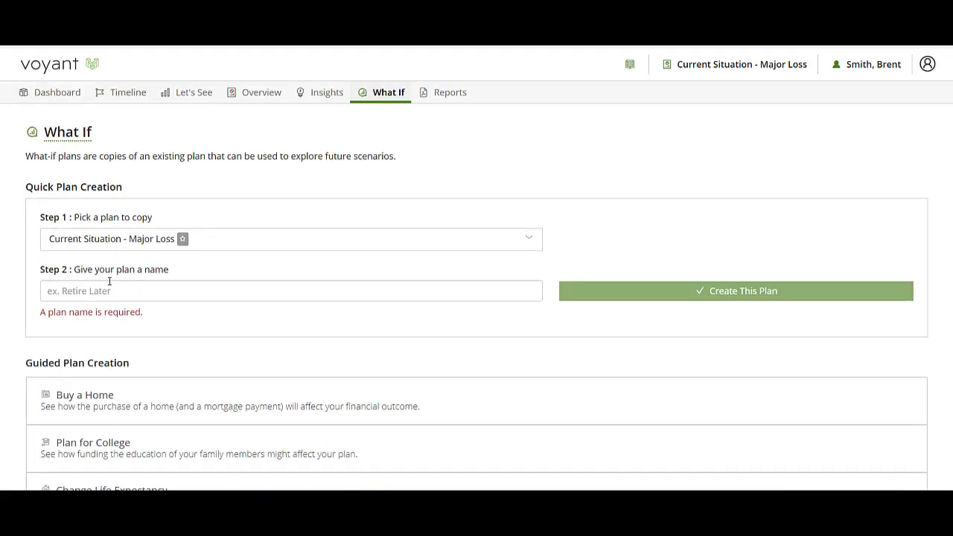
{"action": "left_click", "coordinate": [109, 291]}
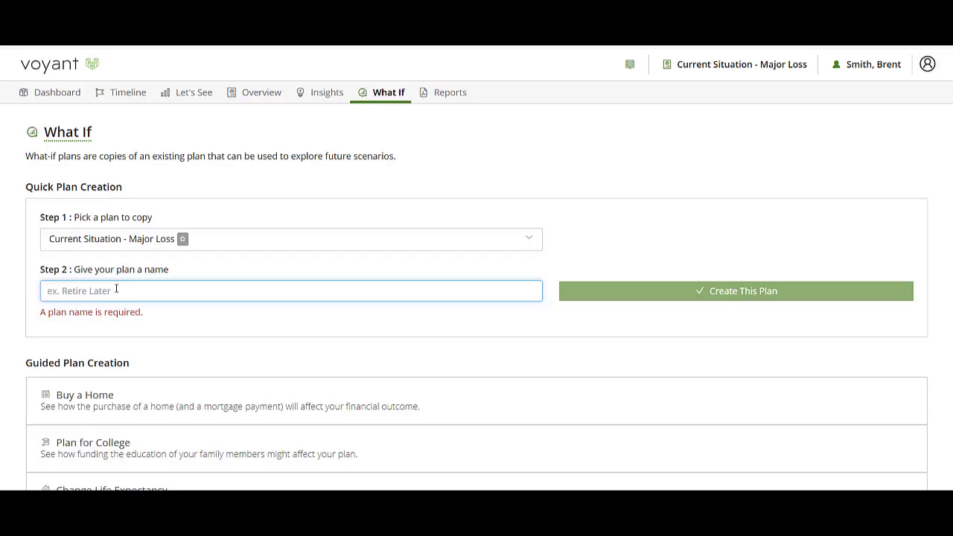
{"action": "type", "text": "Varia"}
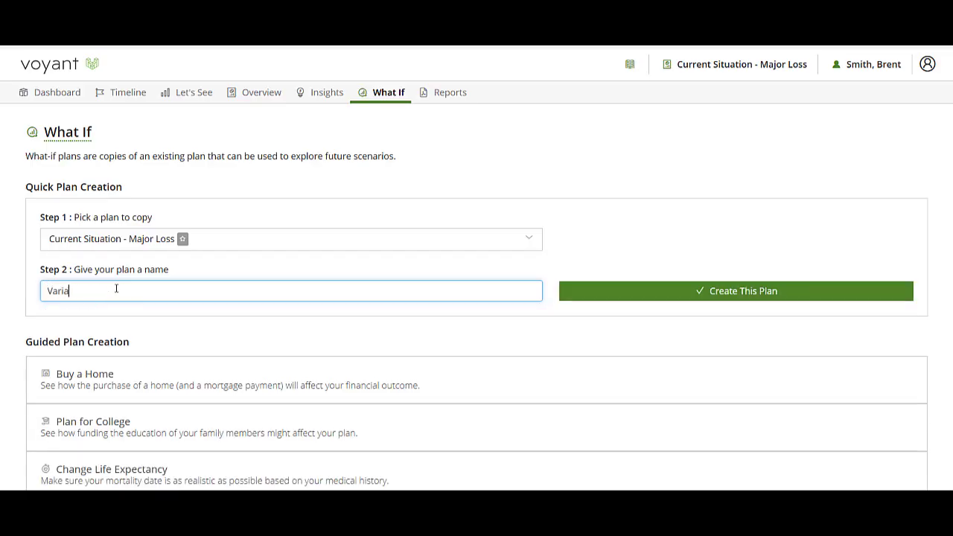
{"action": "type", "text": "ble Annuit Option"}
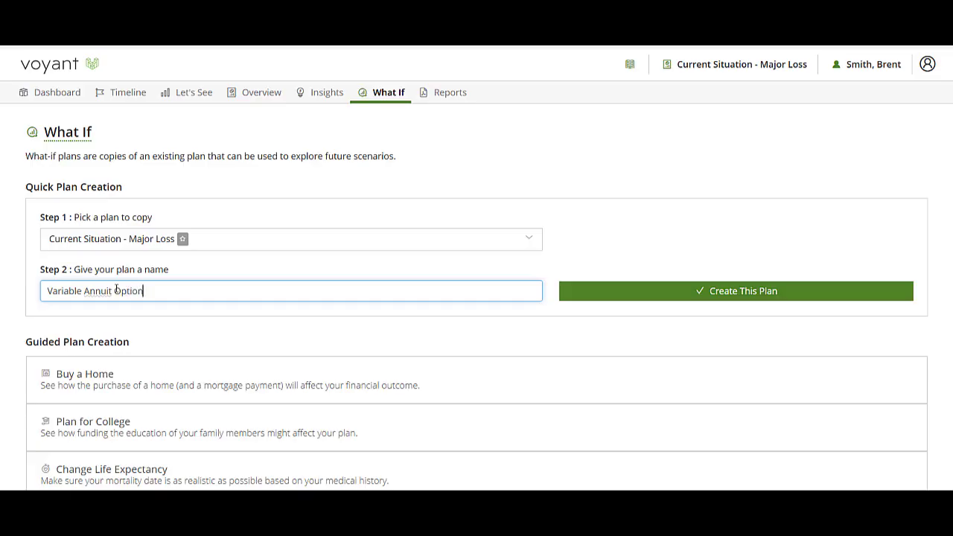
{"action": "left_click", "coordinate": [114, 291]}
{"action": "type", "text": "y"}
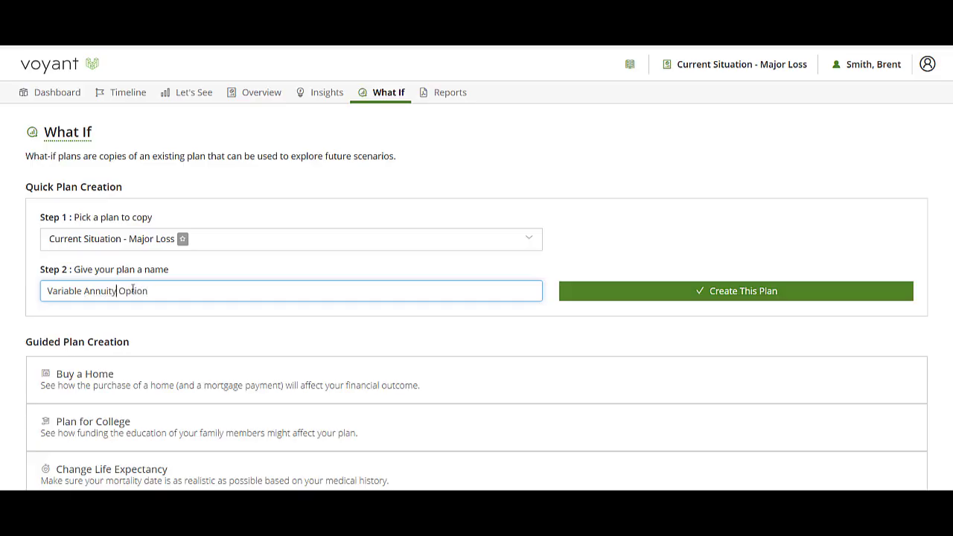
{"action": "left_click", "coordinate": [719, 292]}
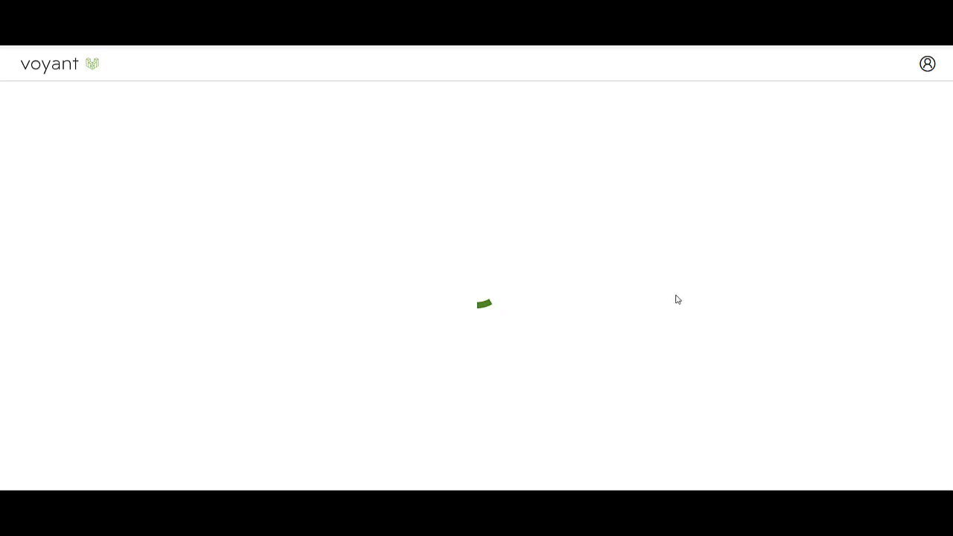
- Add a variable annuity as a retirement item and name it "Variable Annuity"
{"action": "left_click", "coordinate": [926, 467]}
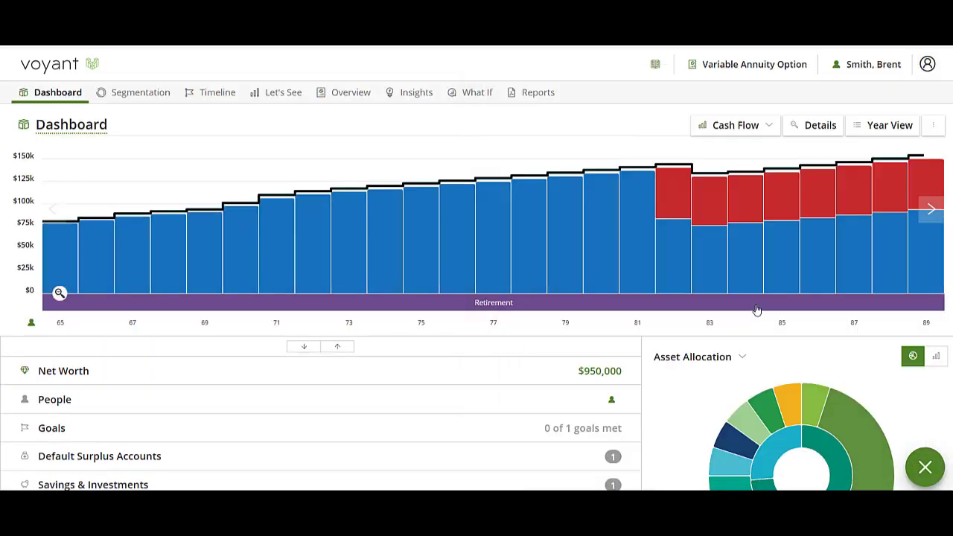
{"action": "left_click", "coordinate": [755, 304]}
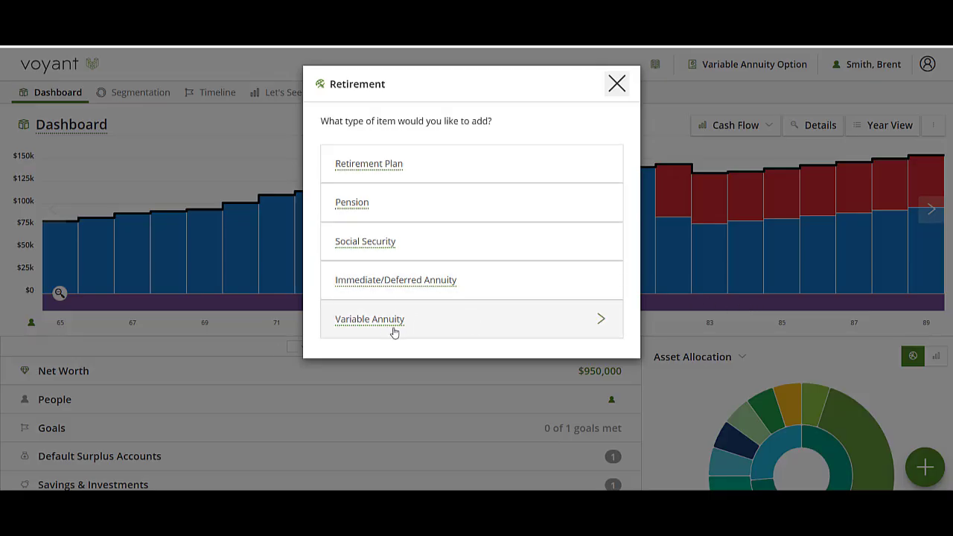
{"action": "left_click", "coordinate": [457, 335]}
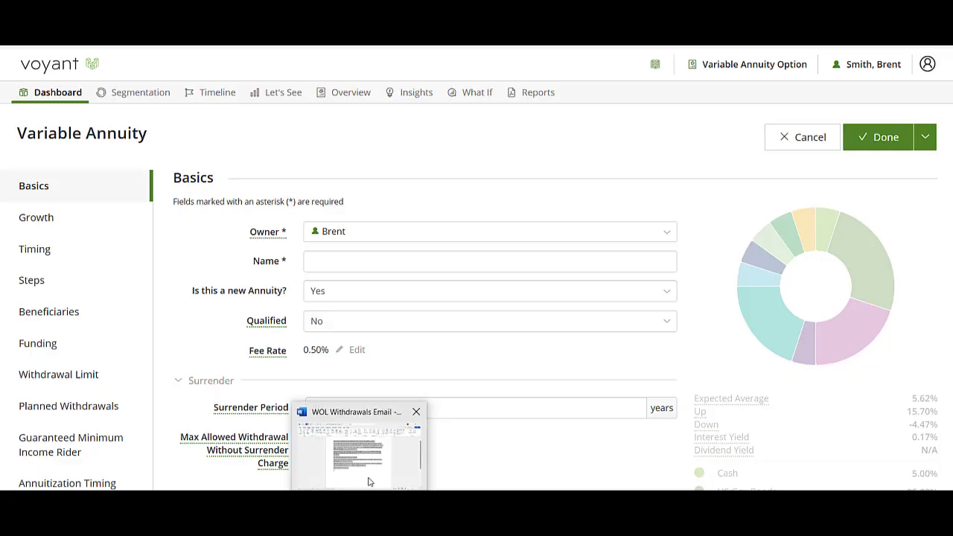
{"action": "scroll", "coordinate": [514, 439], "scroll_direction": "down", "scroll_amount": 3}
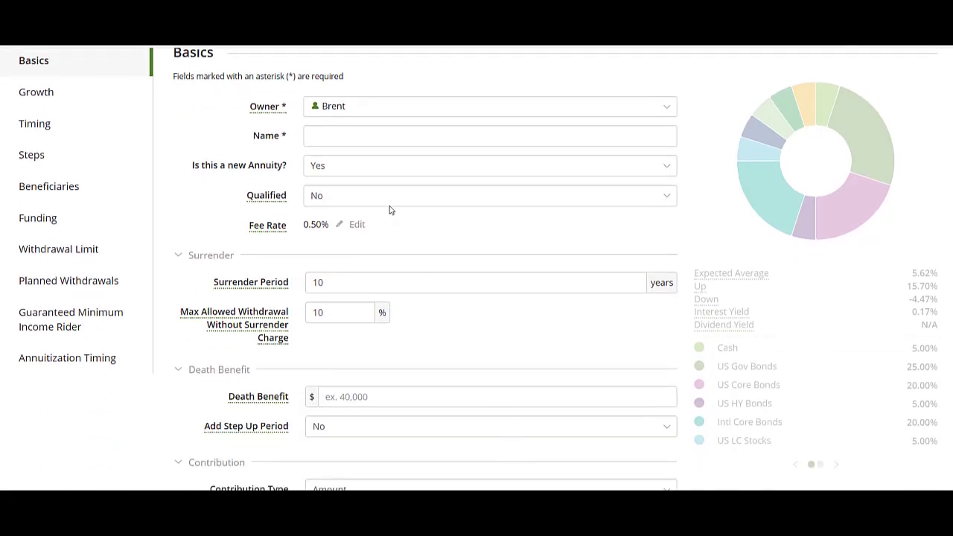
{"action": "left_click", "coordinate": [358, 135]}
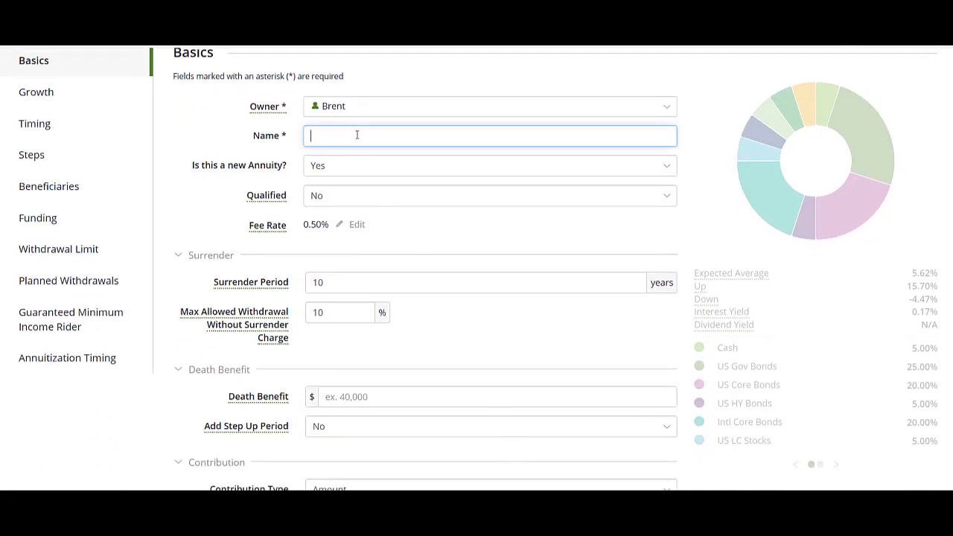
{"action": "type", "text": "Variable Annuity"}
- Keep the annuity marked as new, set Qualified to Yes and set its fee rate to 1%
{"action": "left_click", "coordinate": [339, 174]}
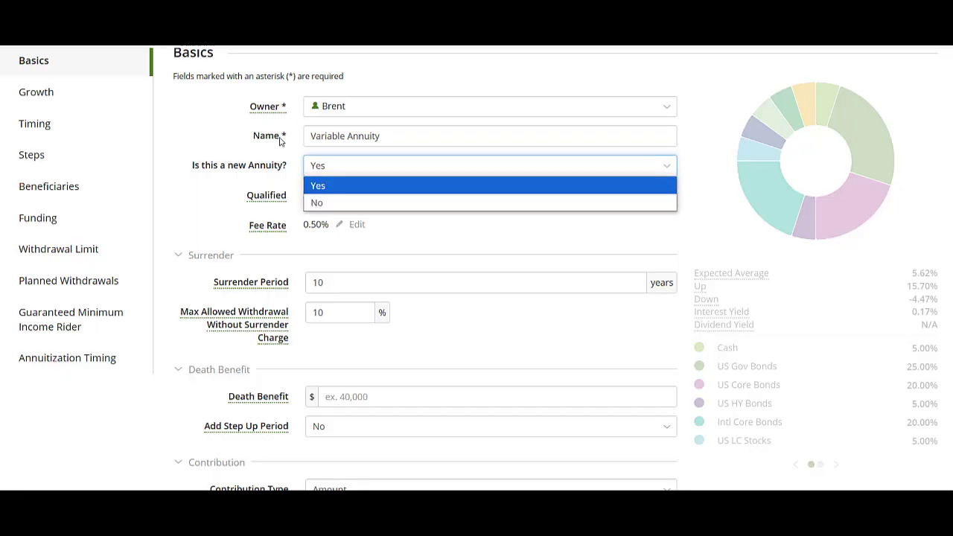
{"action": "left_click", "coordinate": [268, 155]}
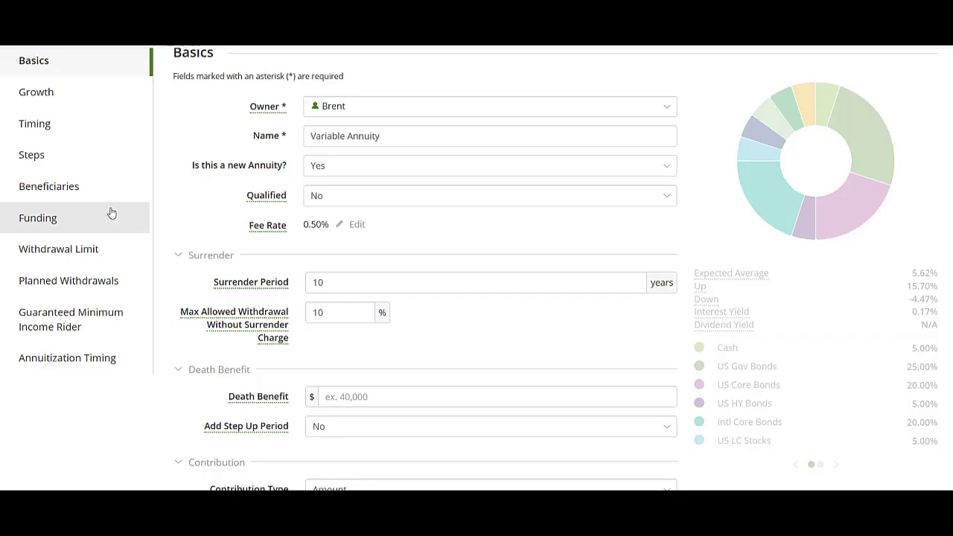
{"action": "left_click", "coordinate": [334, 207]}
{"action": "left_click", "coordinate": [339, 216]}
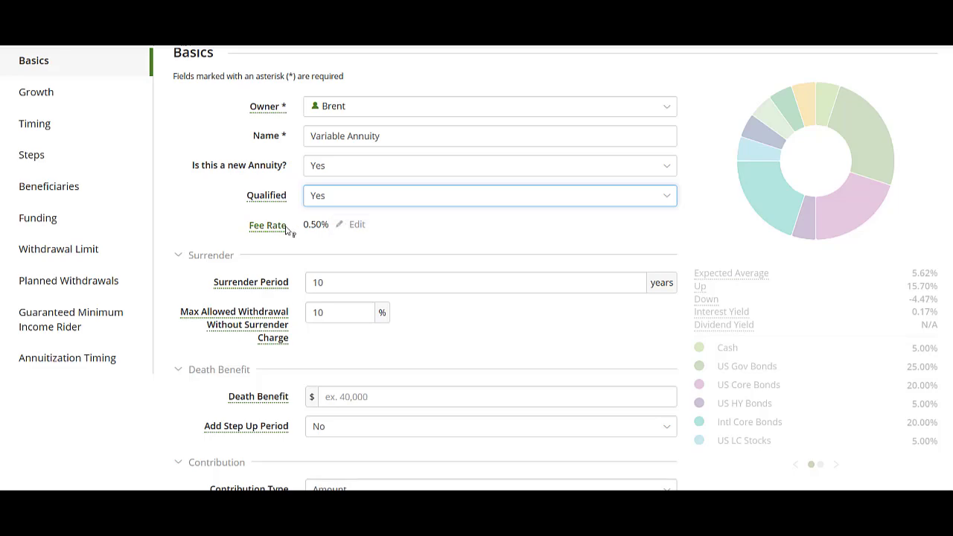
{"action": "left_click", "coordinate": [362, 229]}
{"action": "left_click_drag", "start_coordinate": [336, 230], "coordinate": [287, 232]}
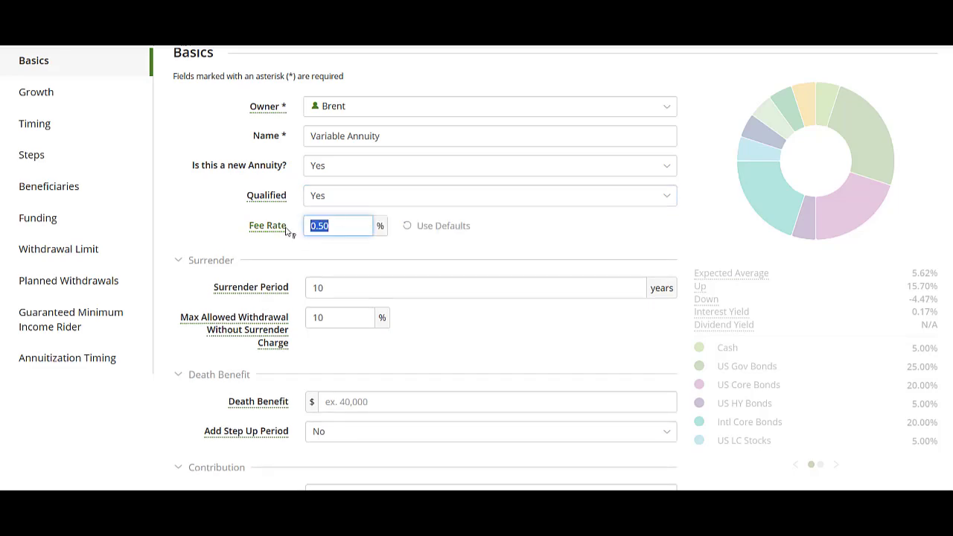
{"action": "type", "text": "1"}
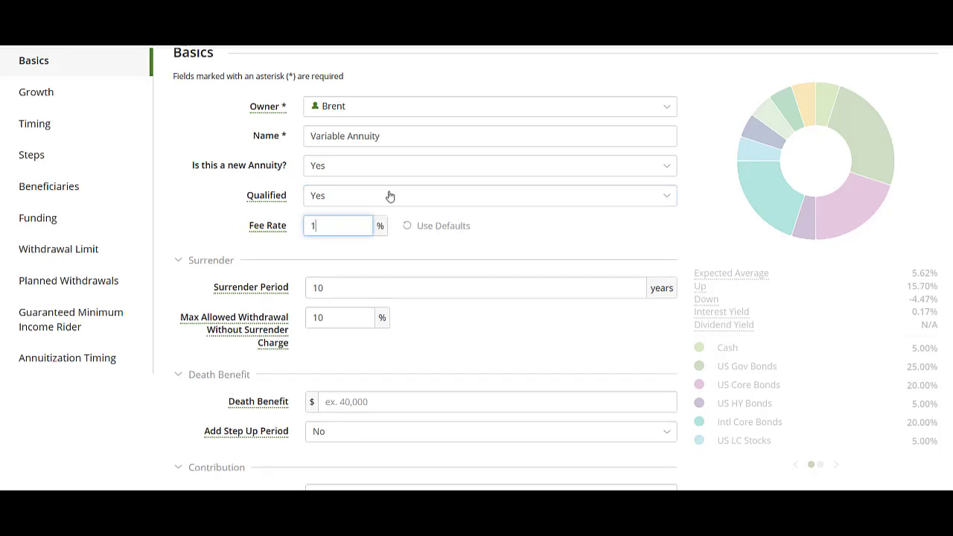
{"action": "left_click", "coordinate": [537, 222]}
- Set the annuity's death benefit to $50,000
{"action": "scroll", "coordinate": [375, 325], "scroll_direction": "down", "scroll_amount": 1}
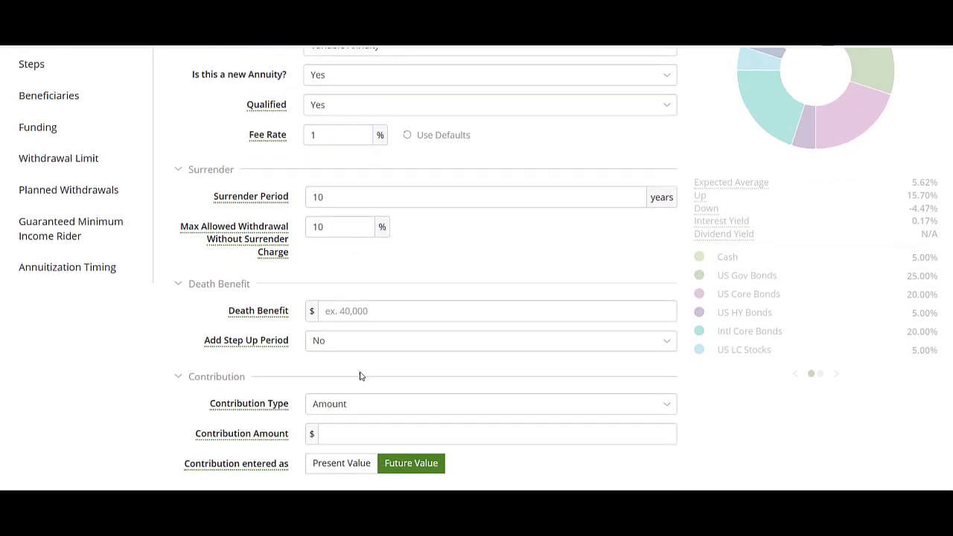
{"action": "left_click", "coordinate": [348, 321]}
{"action": "type", "text": "50,000"}
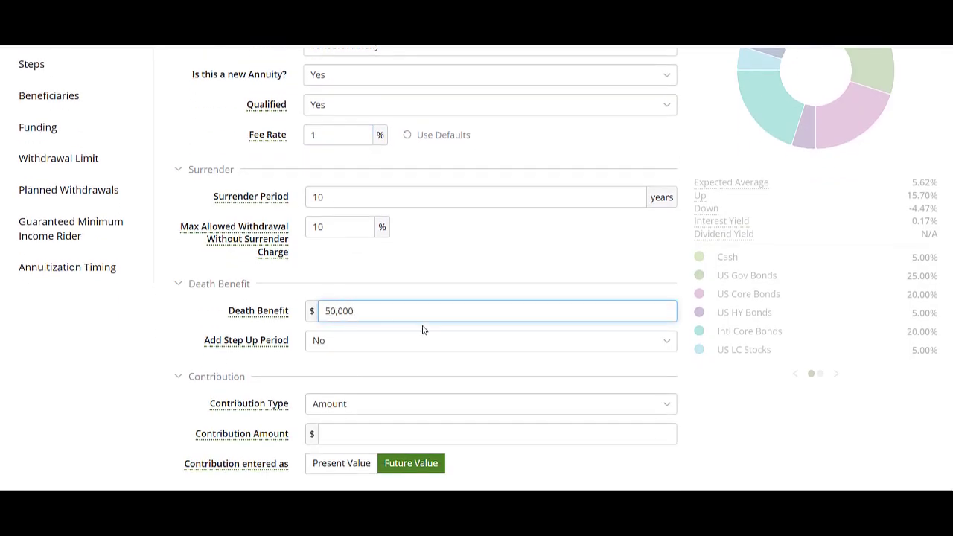
- Make the annuity's growth rate fixed in its Growth settings
{"action": "scroll", "coordinate": [312, 312], "scroll_direction": "up", "scroll_amount": 2}
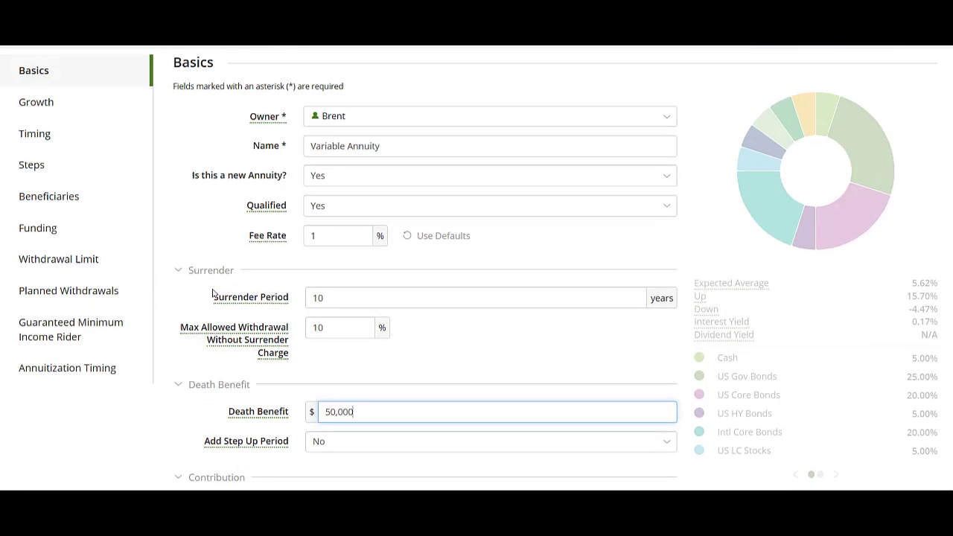
{"action": "left_click", "coordinate": [20, 131]}
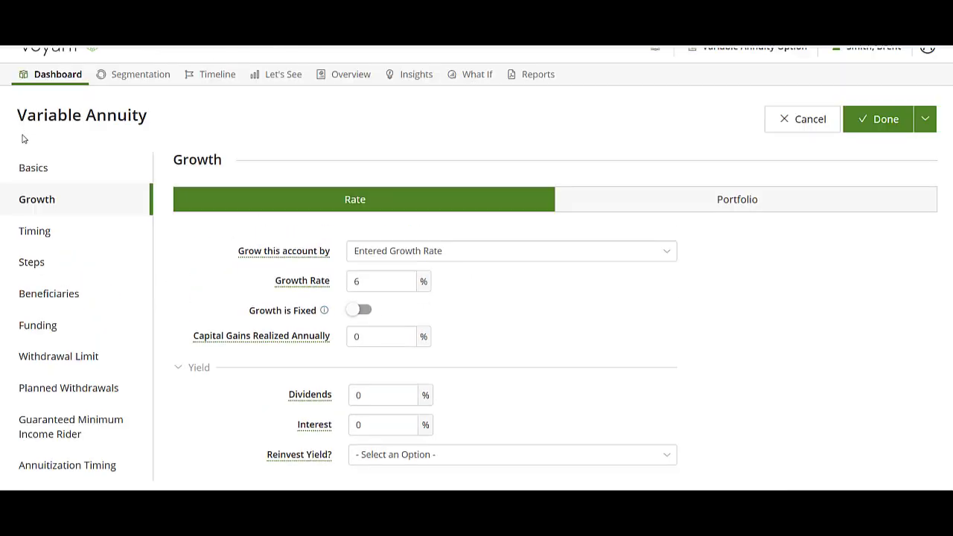
{"action": "left_click", "coordinate": [356, 312]}
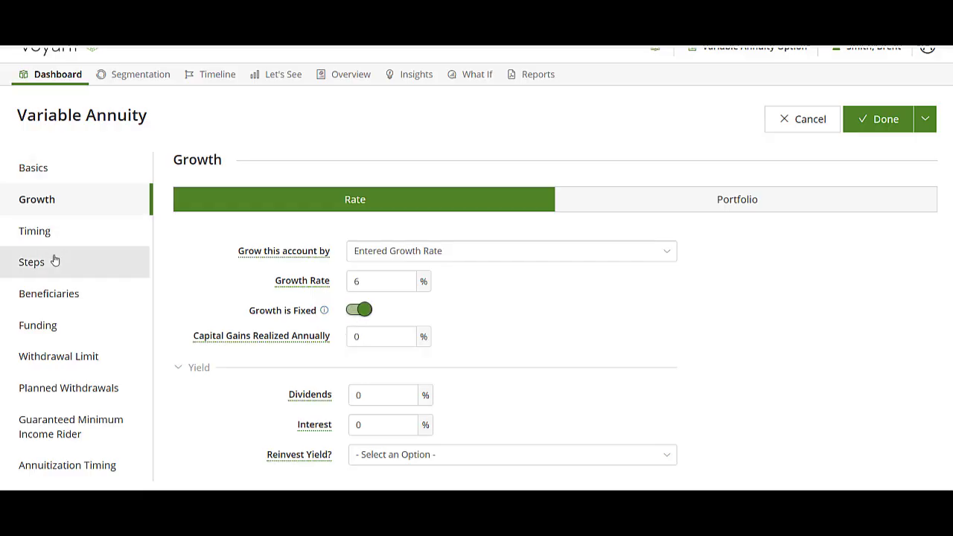
- Check the annuity's contribution timing and set Charity as its 100% beneficiary
{"action": "left_click", "coordinate": [51, 233]}
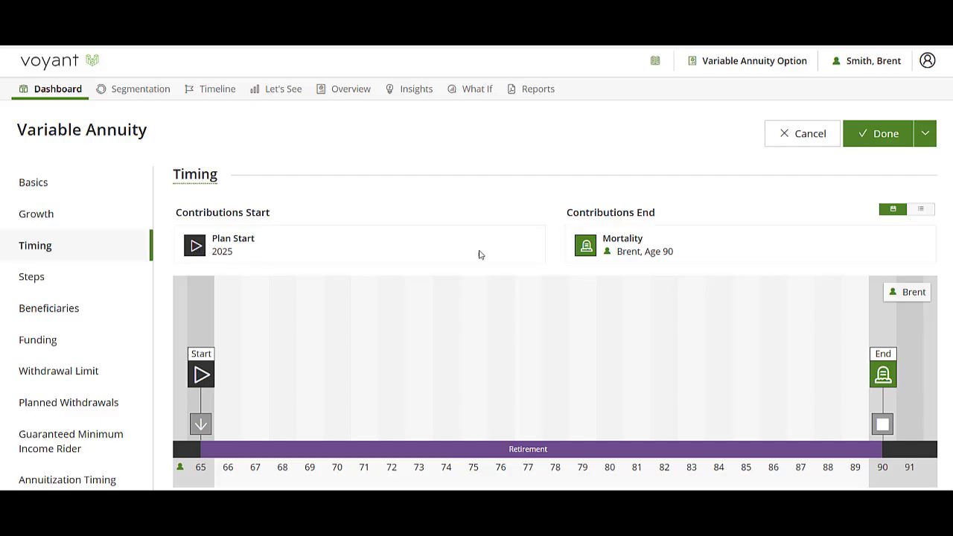
{"action": "left_click", "coordinate": [55, 311]}
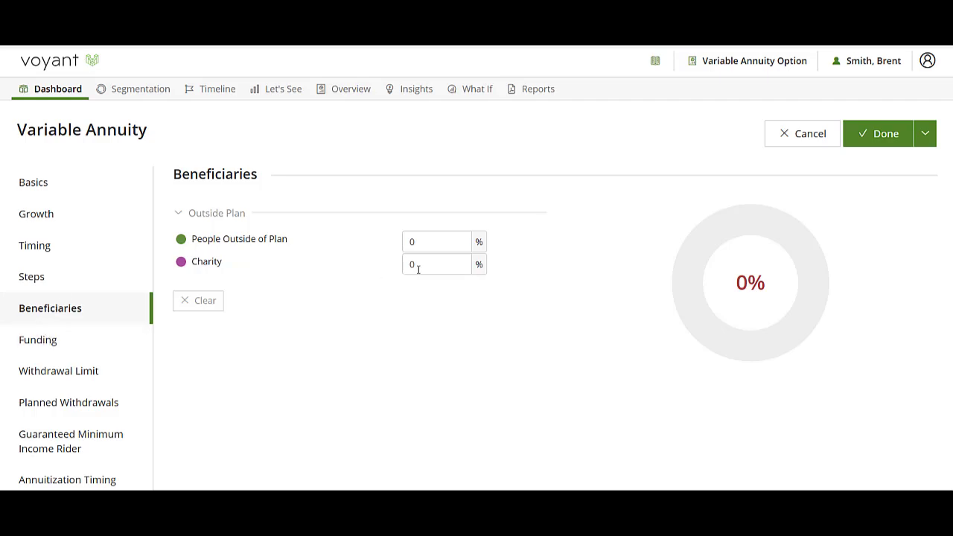
{"action": "left_click", "coordinate": [447, 265]}
{"action": "type", "text": "100"}
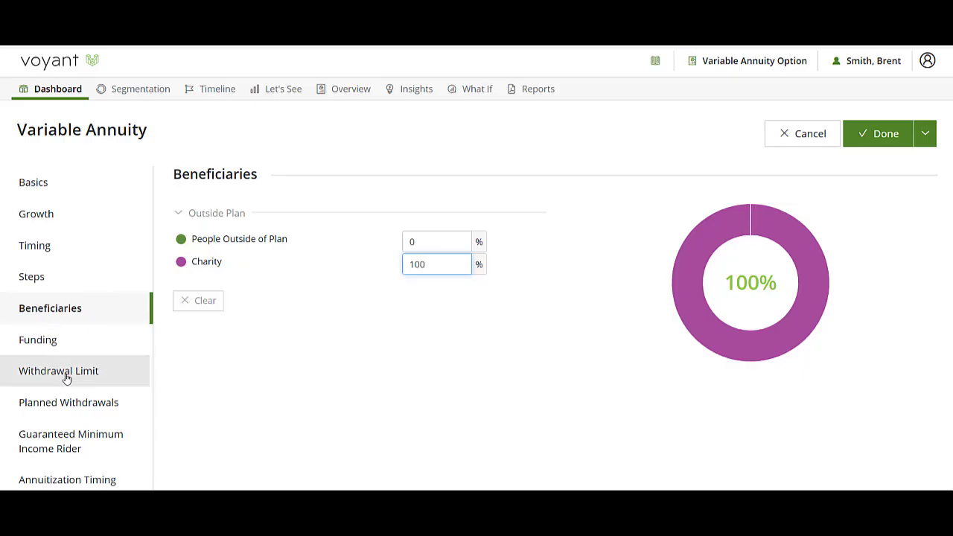
- Add a guaranteed minimum income rider to the annuity with a 6% interest rate and set its benefit step up to Yes
{"action": "left_click", "coordinate": [38, 372]}
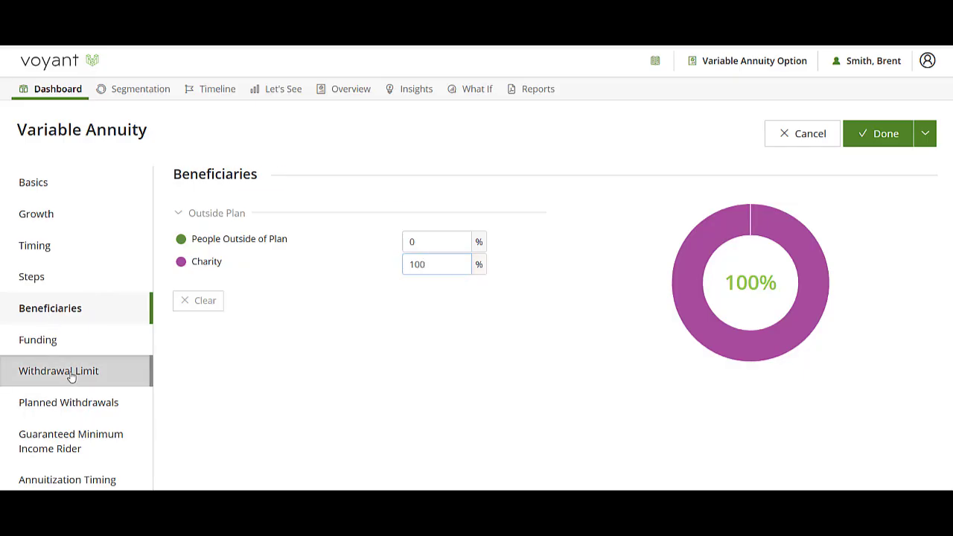
{"action": "scroll", "coordinate": [747, 355], "scroll_direction": "down", "scroll_amount": 1}
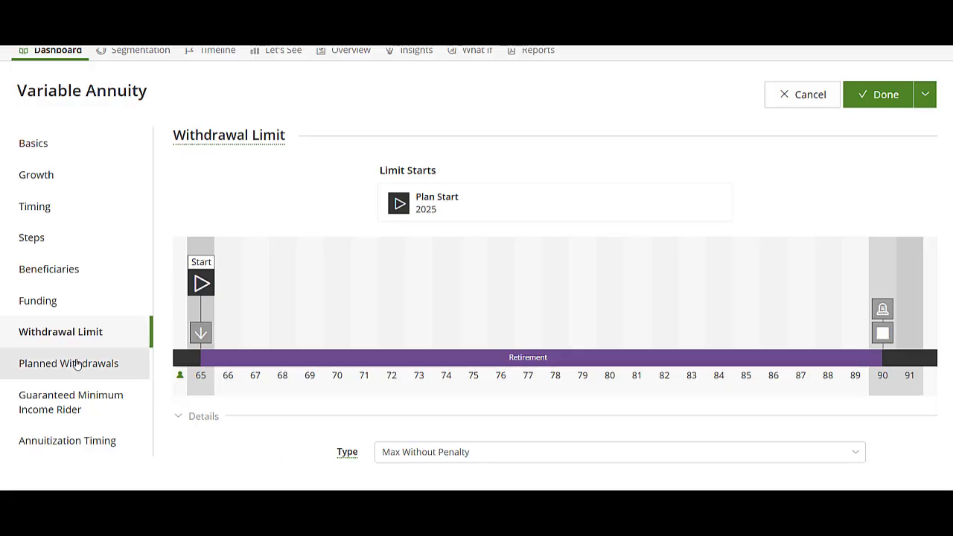
{"action": "left_click", "coordinate": [68, 410]}
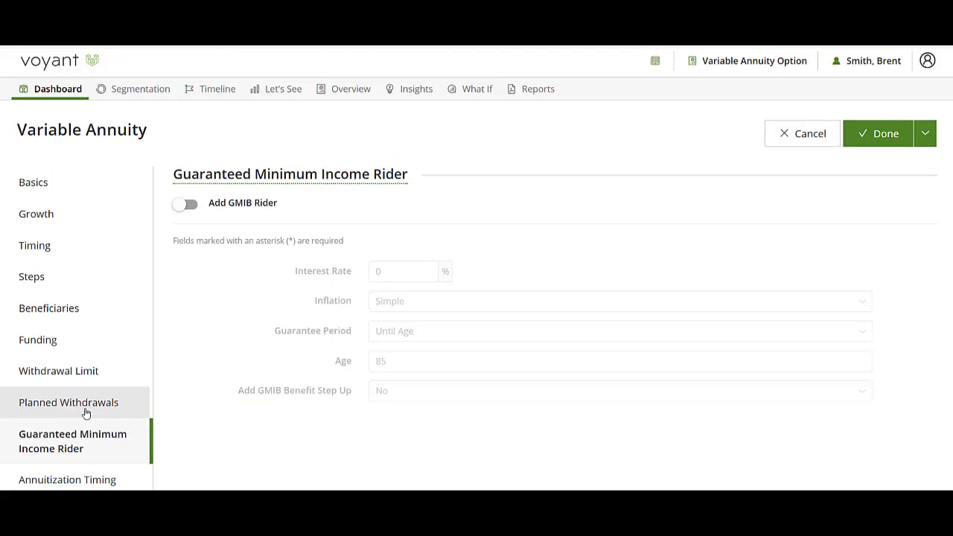
{"action": "left_click", "coordinate": [187, 207]}
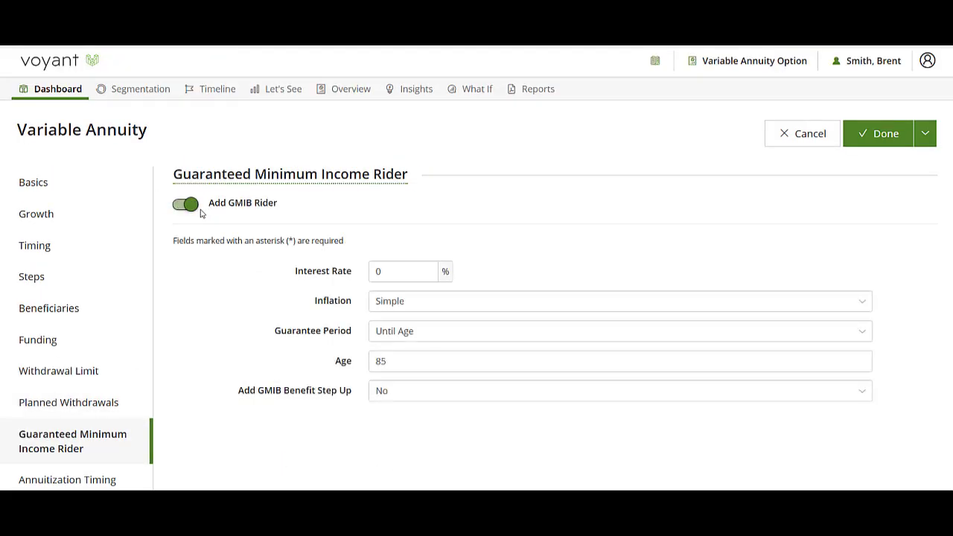
{"action": "left_click", "coordinate": [400, 277]}
{"action": "type", "text": "6"}
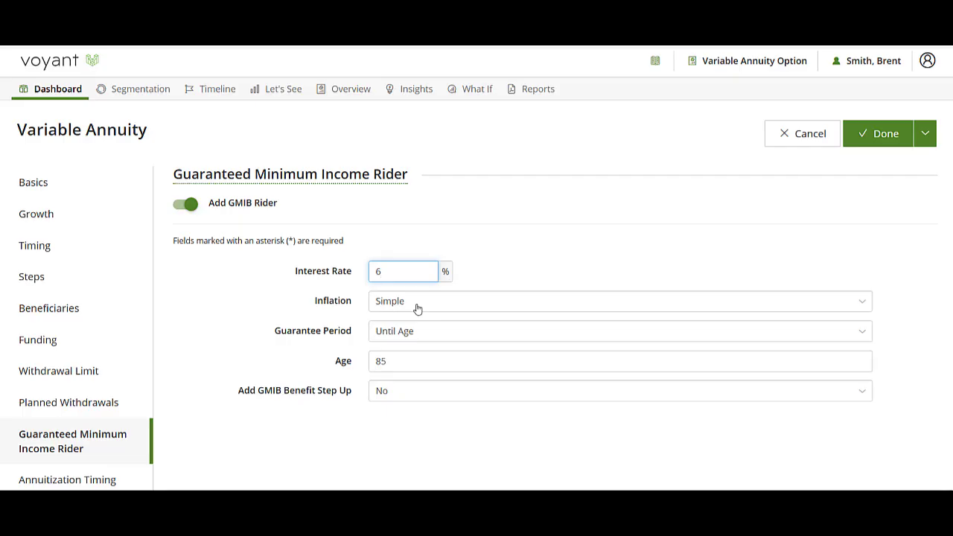
{"action": "left_click", "coordinate": [398, 394]}
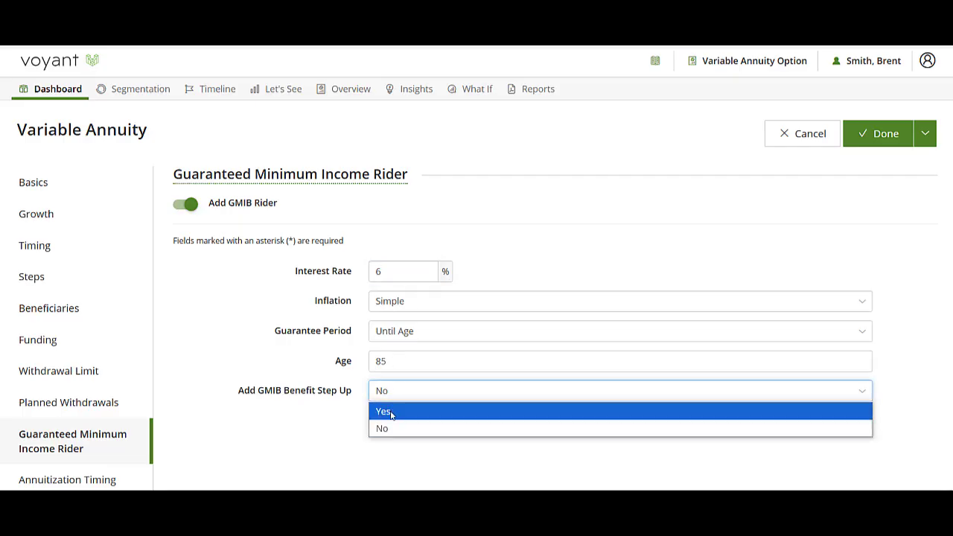
{"action": "left_click", "coordinate": [390, 412]}
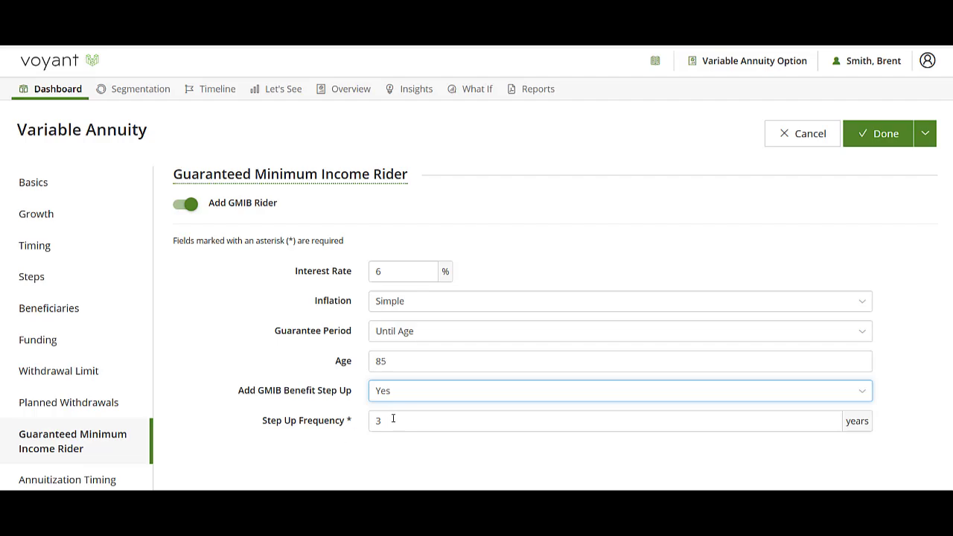
- Review the annuity's basic details and select the client's 401k as its funding source
{"action": "left_click", "coordinate": [41, 183]}
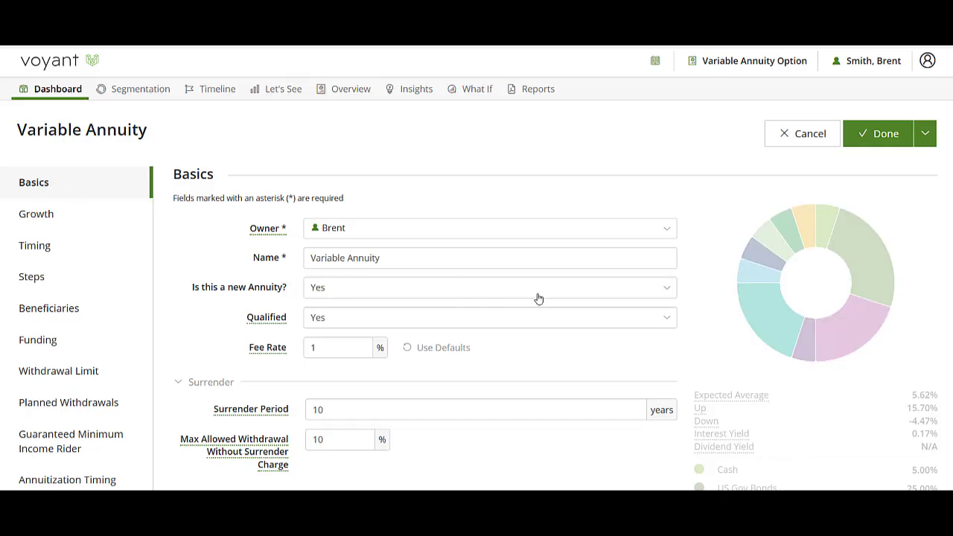
{"action": "scroll", "coordinate": [540, 295], "scroll_direction": "down", "scroll_amount": 3}
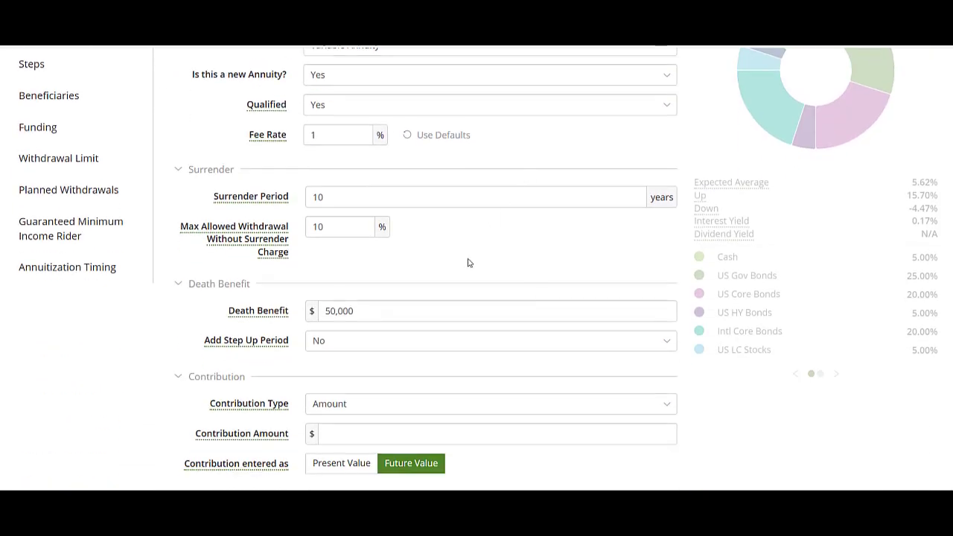
{"action": "scroll", "coordinate": [445, 380], "scroll_direction": "up", "scroll_amount": 3}
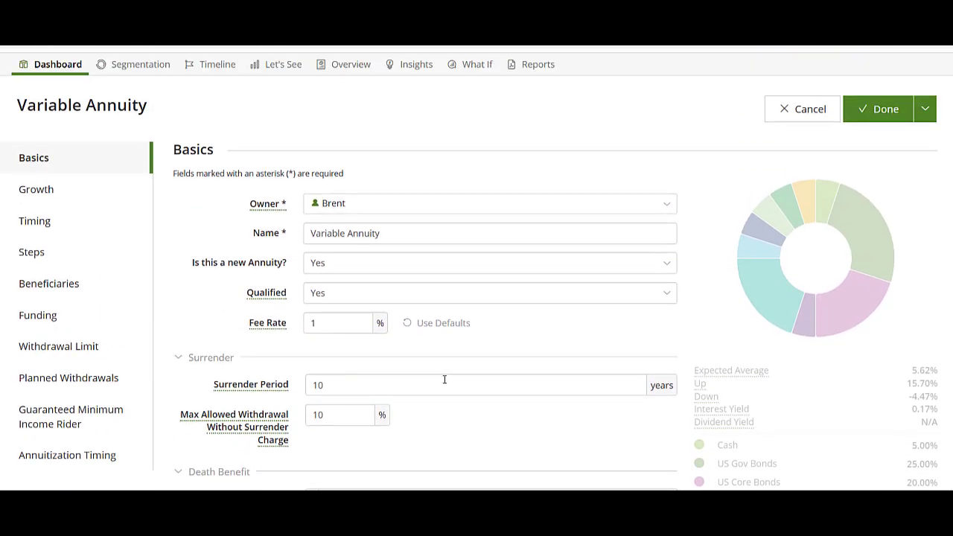
{"action": "left_click", "coordinate": [72, 321]}
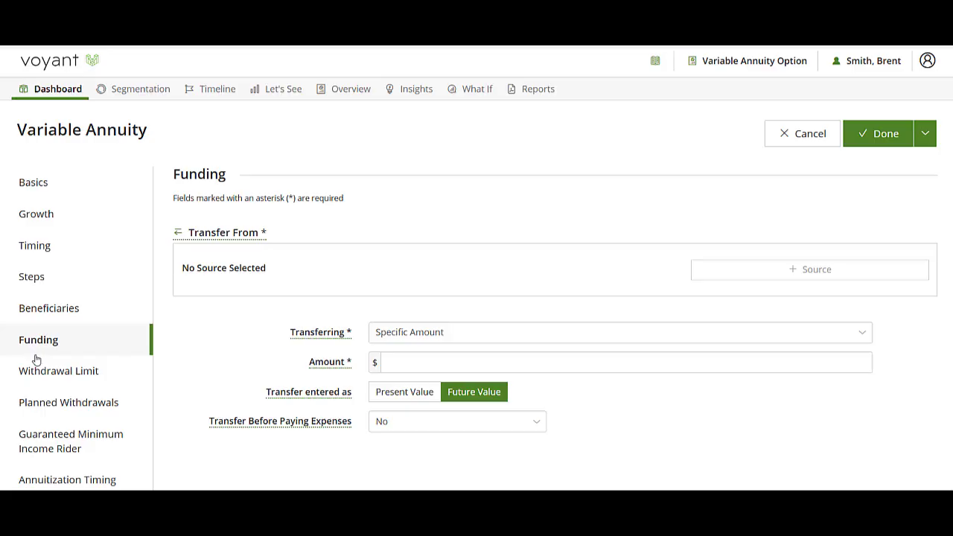
{"action": "left_click", "coordinate": [832, 277]}
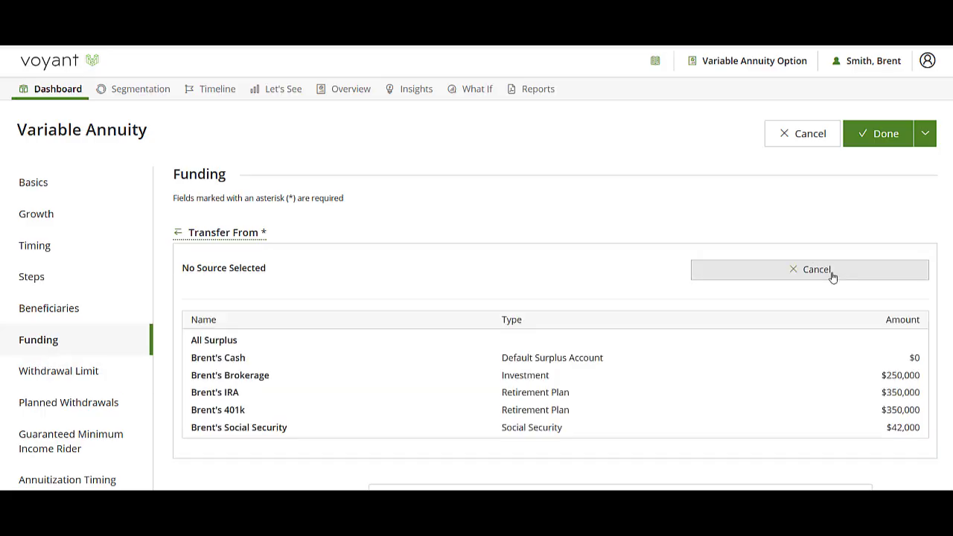
{"action": "left_click", "coordinate": [196, 415]}
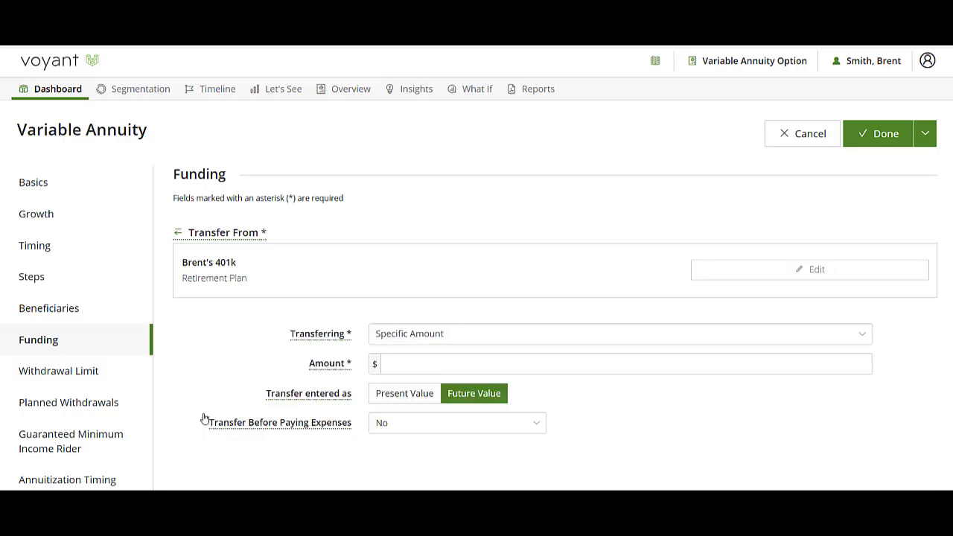
- Keep the transfer as a specific amount, set it to $300,000 and save the variable annuity
{"action": "left_click", "coordinate": [432, 337]}
{"action": "left_click", "coordinate": [432, 337]}
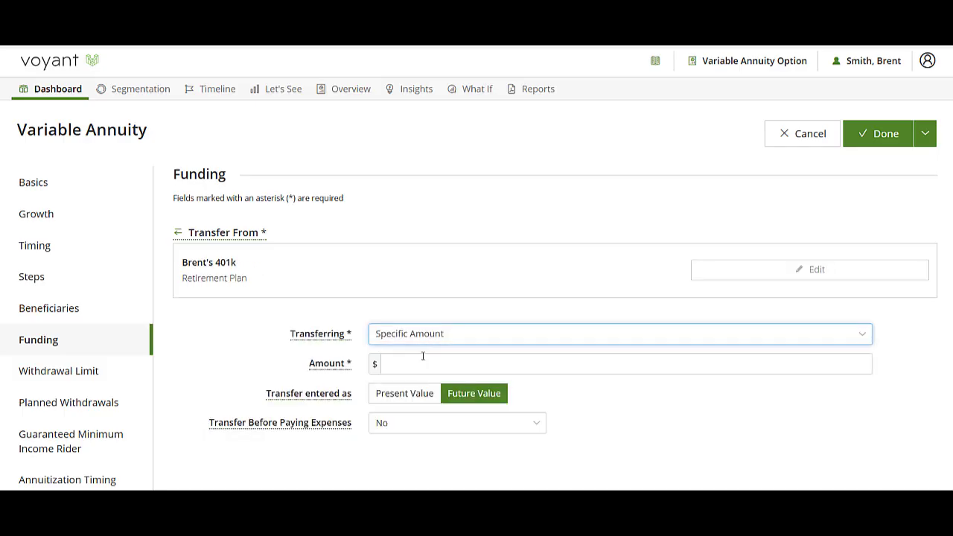
{"action": "left_click", "coordinate": [423, 359]}
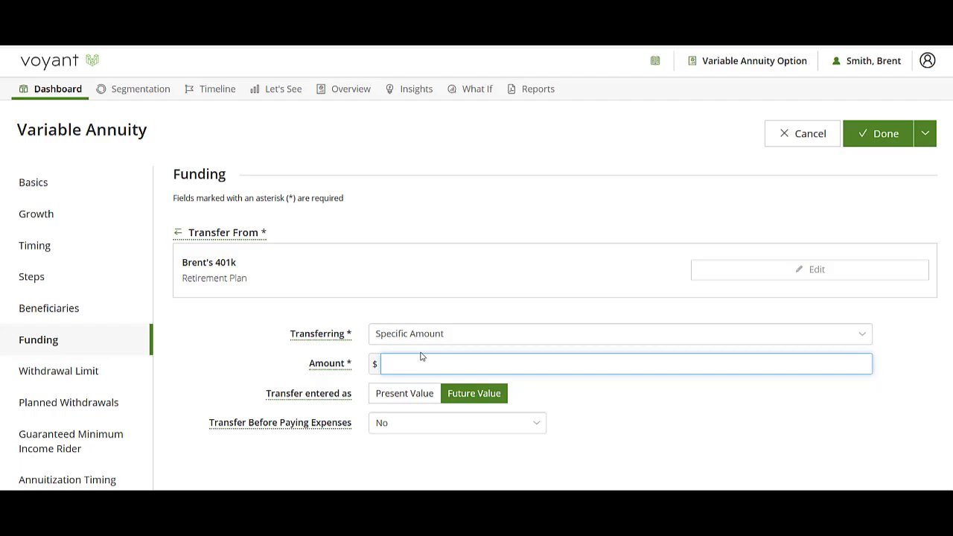
{"action": "type", "text": "3000000"}
{"action": "left_click", "coordinate": [869, 141]}
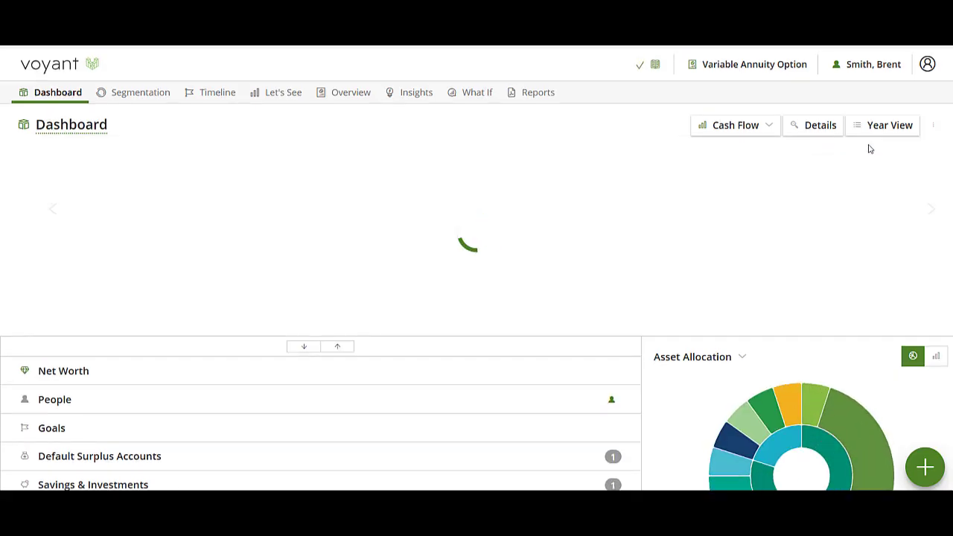
- Show the cash flow chart's details and year view, and examine the income sources at ages 65, 69, 70 and 89
{"action": "left_click", "coordinate": [807, 125]}
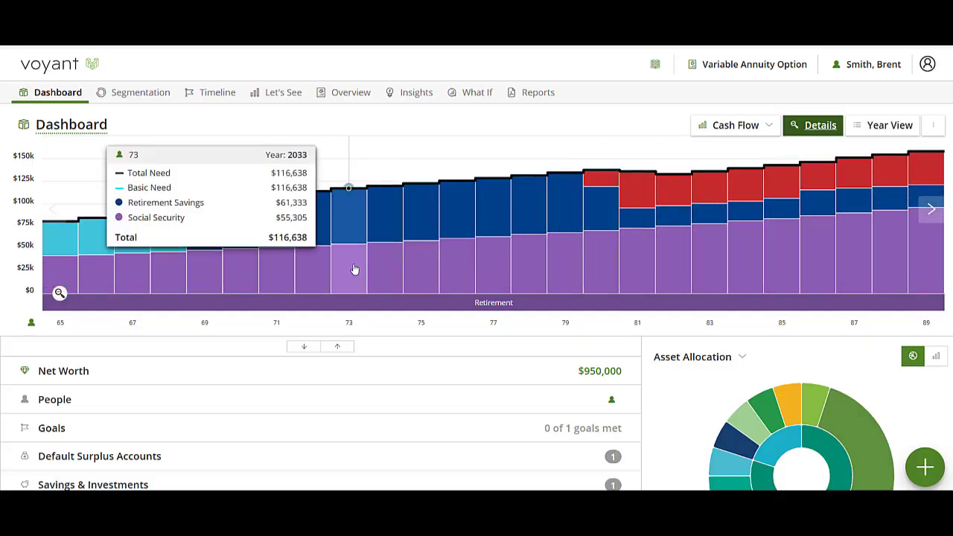
{"action": "left_click", "coordinate": [883, 125]}
{"action": "scroll", "coordinate": [681, 313], "scroll_direction": "down", "scroll_amount": 3}
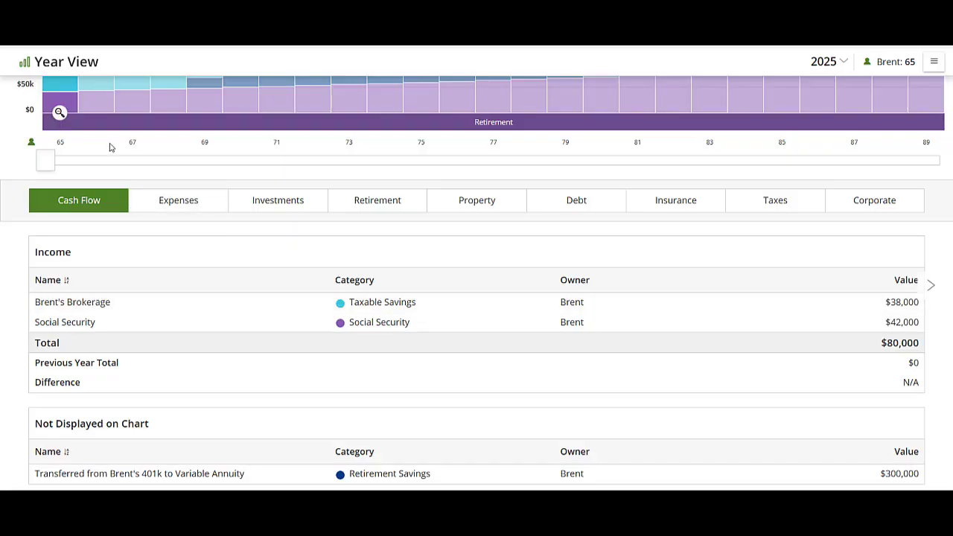
{"action": "left_click_drag", "start_coordinate": [51, 159], "coordinate": [192, 160]}
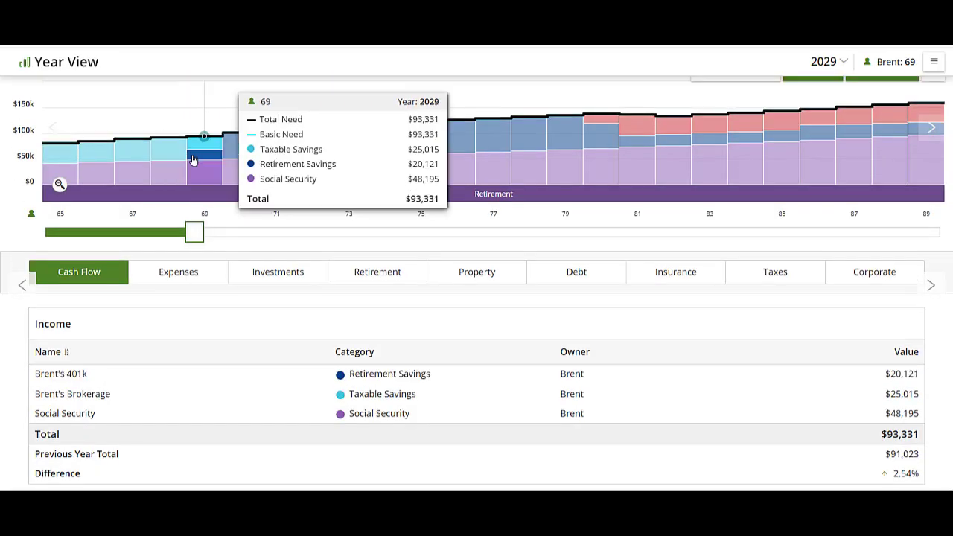
{"action": "left_click_drag", "start_coordinate": [194, 234], "coordinate": [218, 238]}
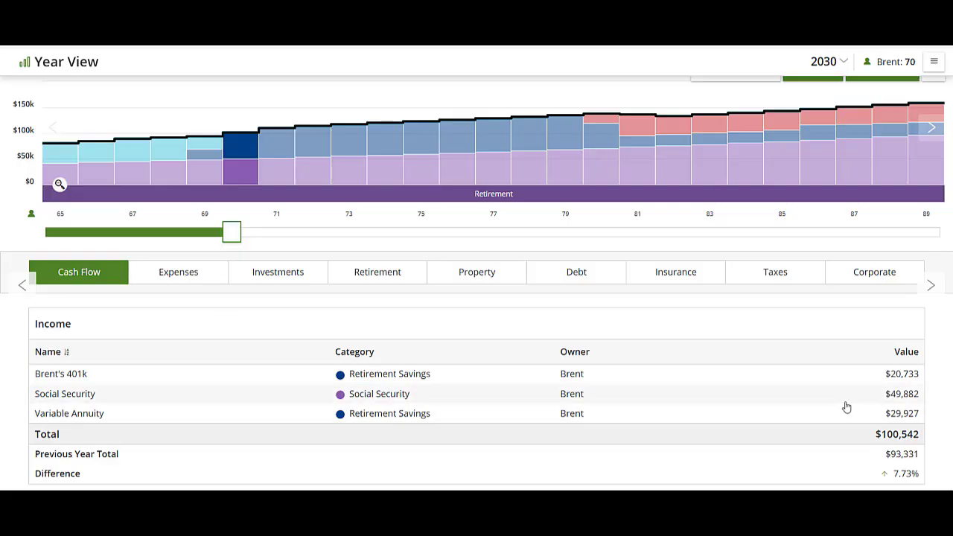
{"action": "scroll", "coordinate": [884, 419], "scroll_direction": "up", "scroll_amount": 2}
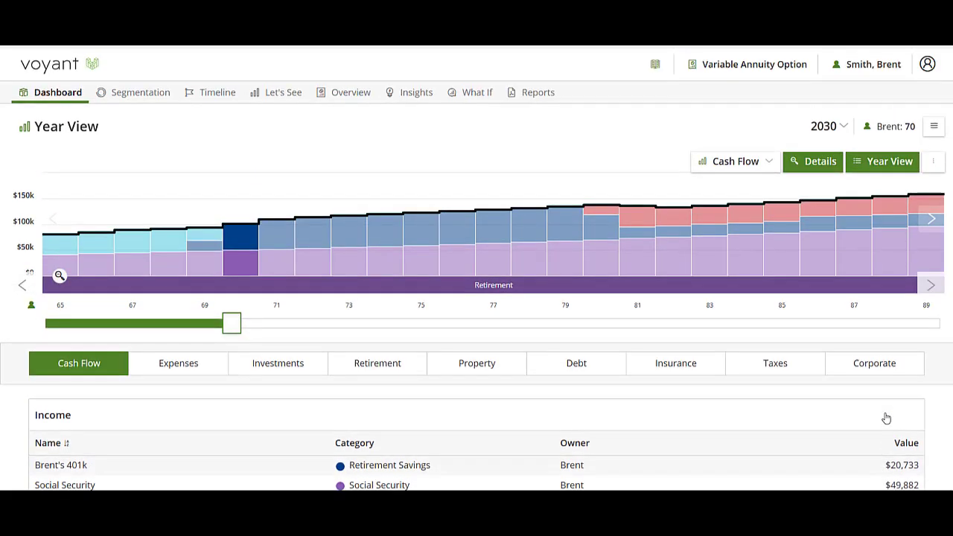
{"action": "scroll", "coordinate": [886, 418], "scroll_direction": "down", "scroll_amount": 2}
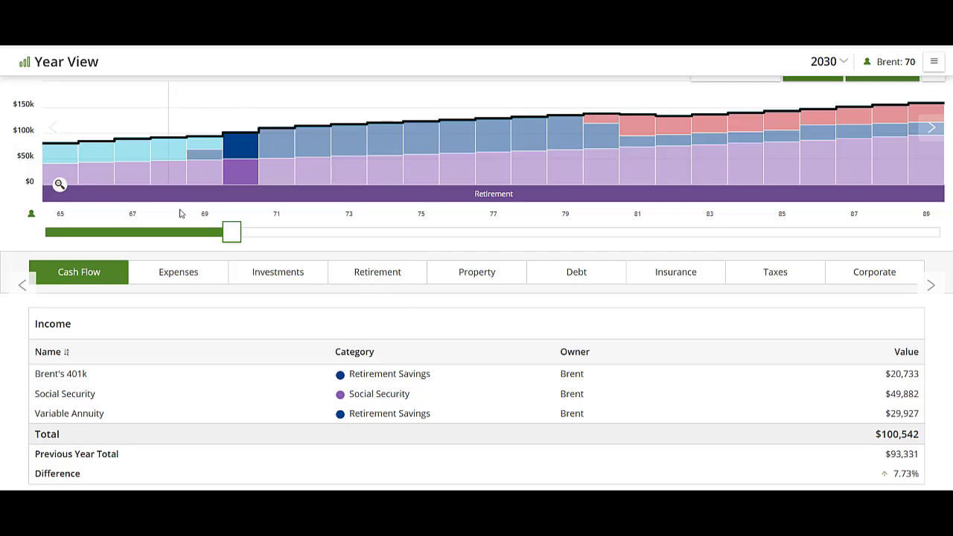
{"action": "left_click_drag", "start_coordinate": [229, 242], "coordinate": [939, 253]}
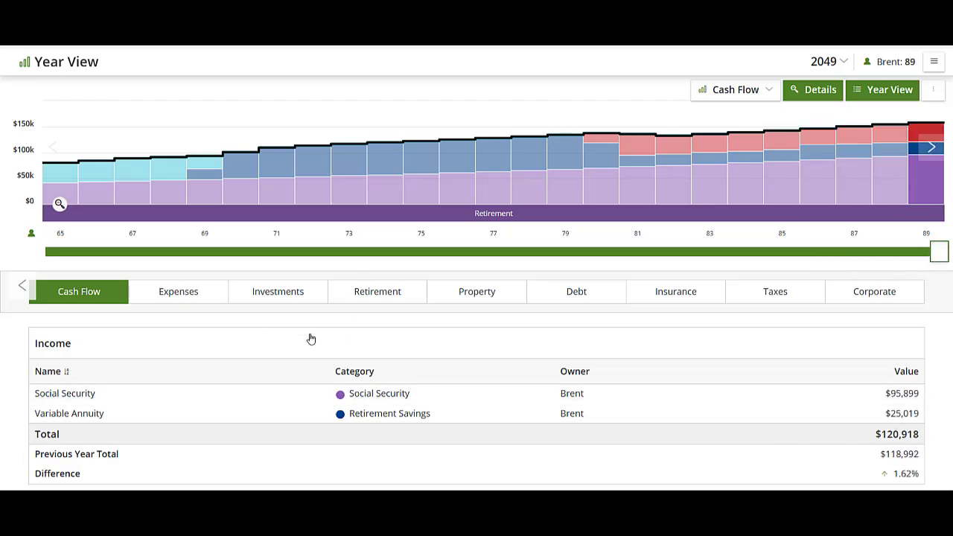
{"action": "scroll", "coordinate": [311, 339], "scroll_direction": "up", "scroll_amount": 1}
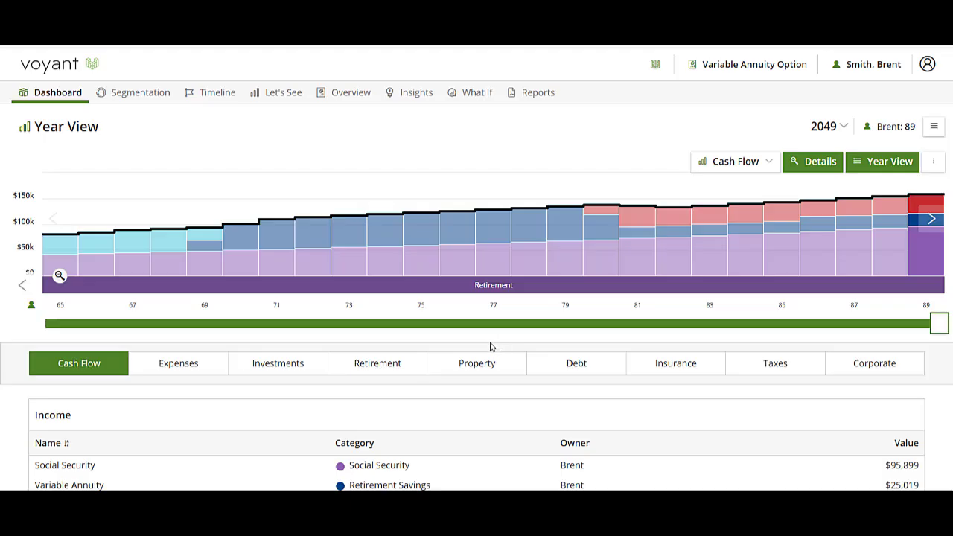
- Check the plan timeline and chart the Current Situation - Major Loss plan against the Variable Annuity Option plan
{"action": "left_click", "coordinate": [203, 94]}
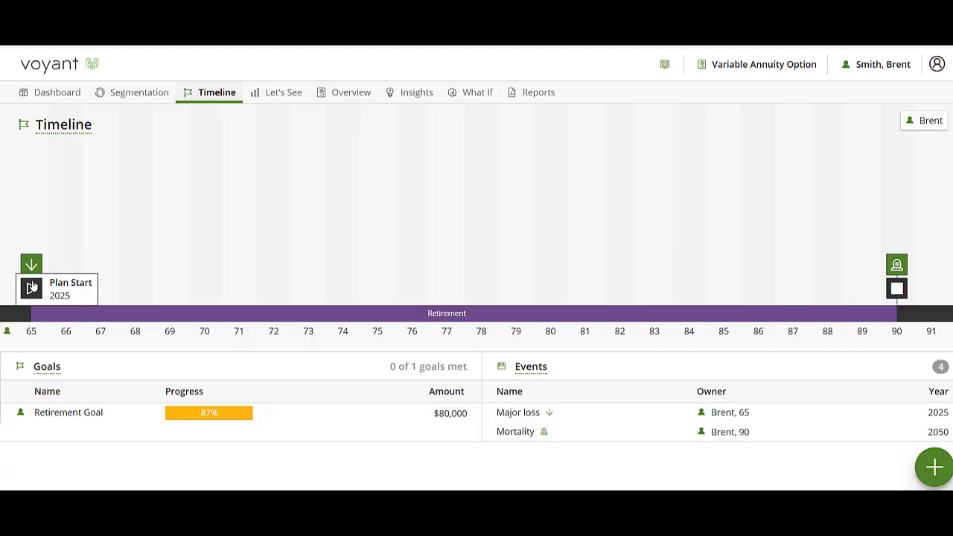
{"action": "left_click", "coordinate": [270, 93]}
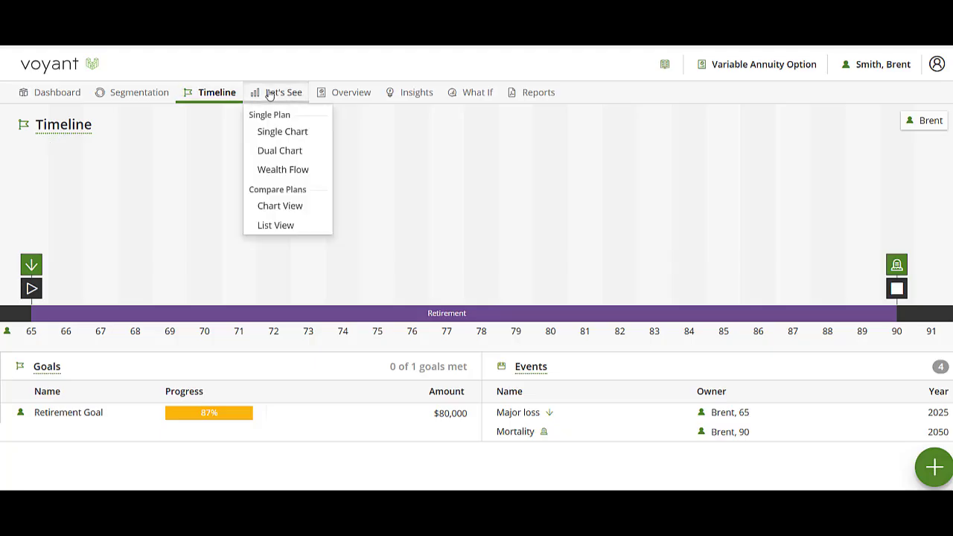
{"action": "left_click", "coordinate": [279, 206]}
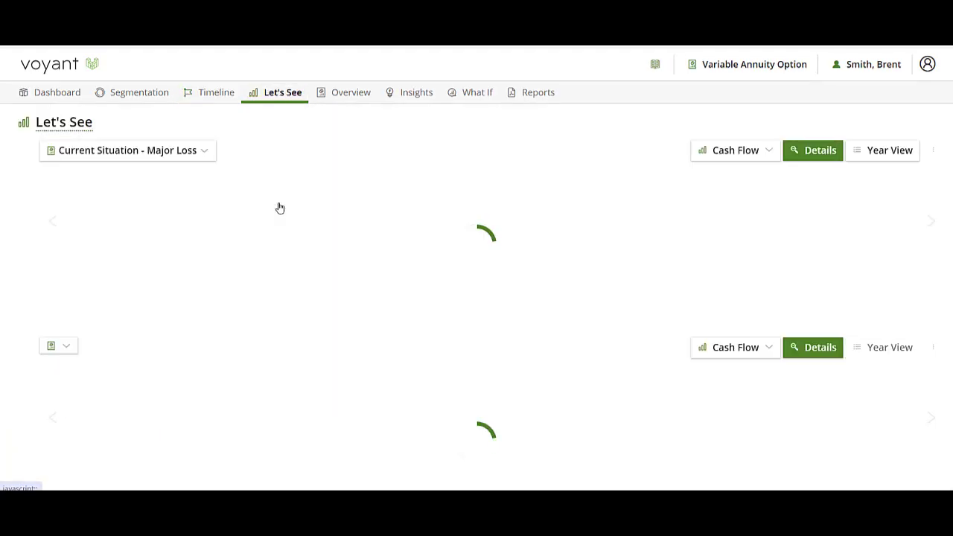
{"action": "left_click", "coordinate": [63, 347]}
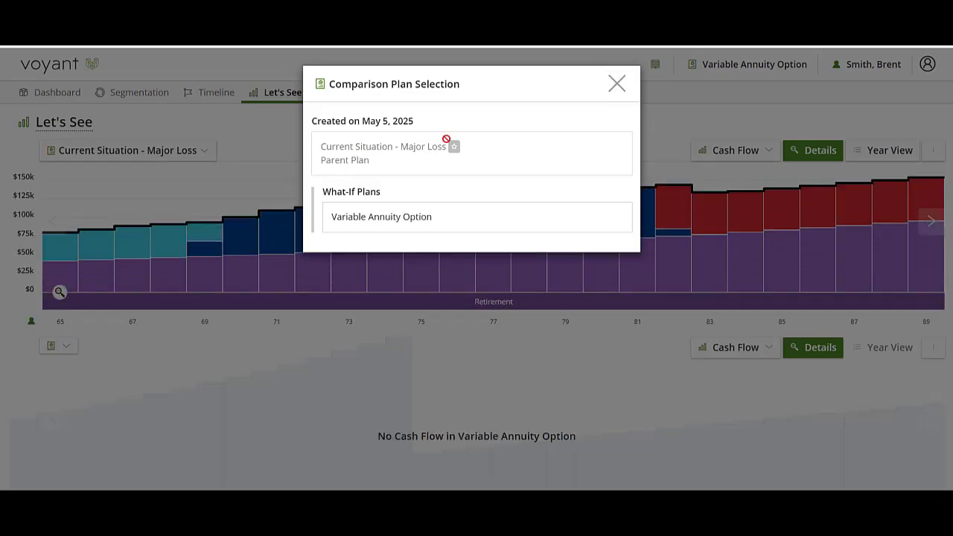
{"action": "left_click", "coordinate": [618, 84]}
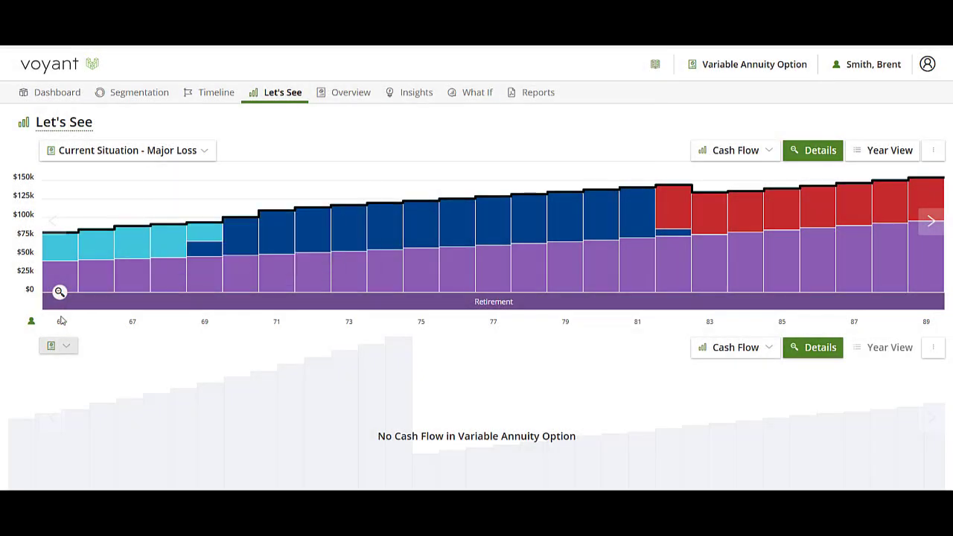
{"action": "left_click", "coordinate": [63, 350]}
{"action": "left_click", "coordinate": [364, 216]}
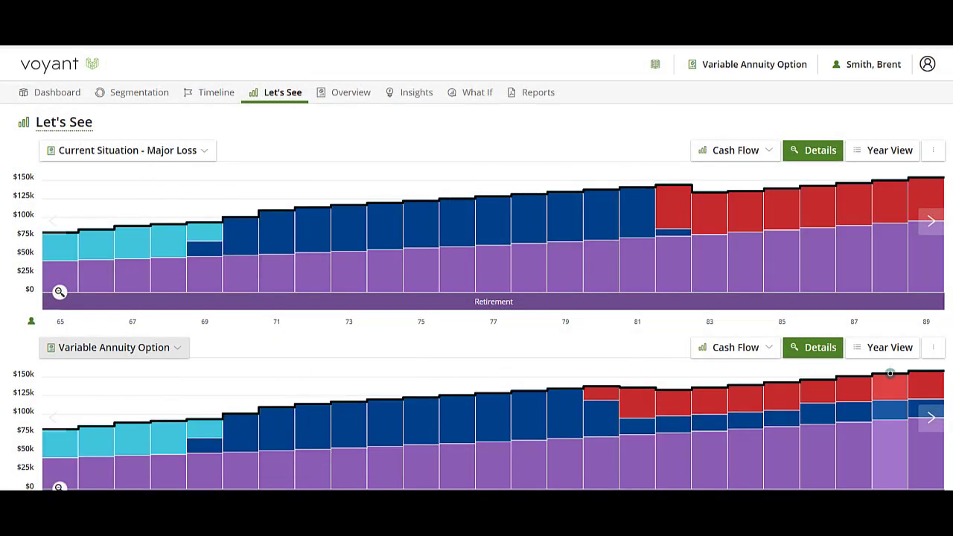
- Lock the cash flow details of both compared plans at age 82 to examine their shortfalls
{"action": "scroll", "coordinate": [890, 373], "scroll_direction": "down", "scroll_amount": 1}
{"action": "mouse_move", "coordinate": [937, 167]}
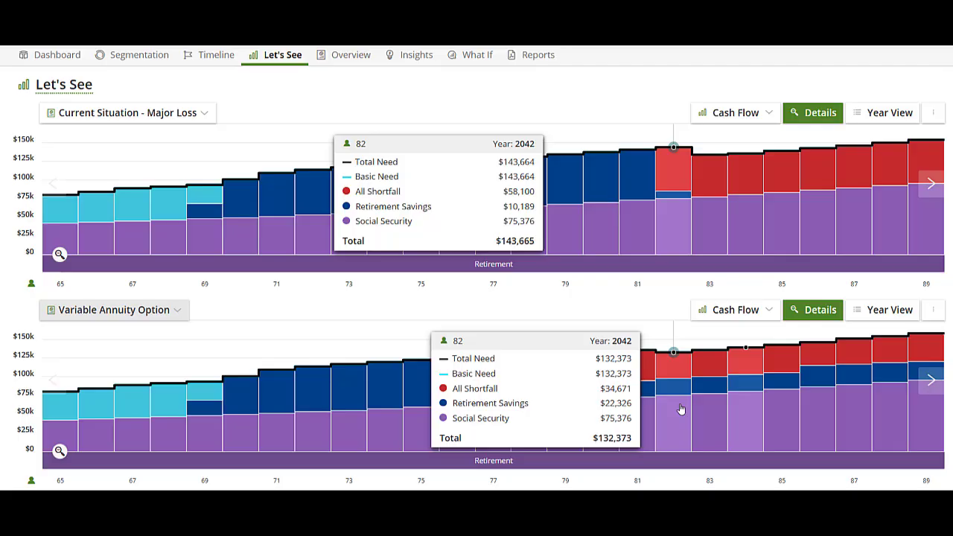
{"action": "left_click", "coordinate": [680, 409]}
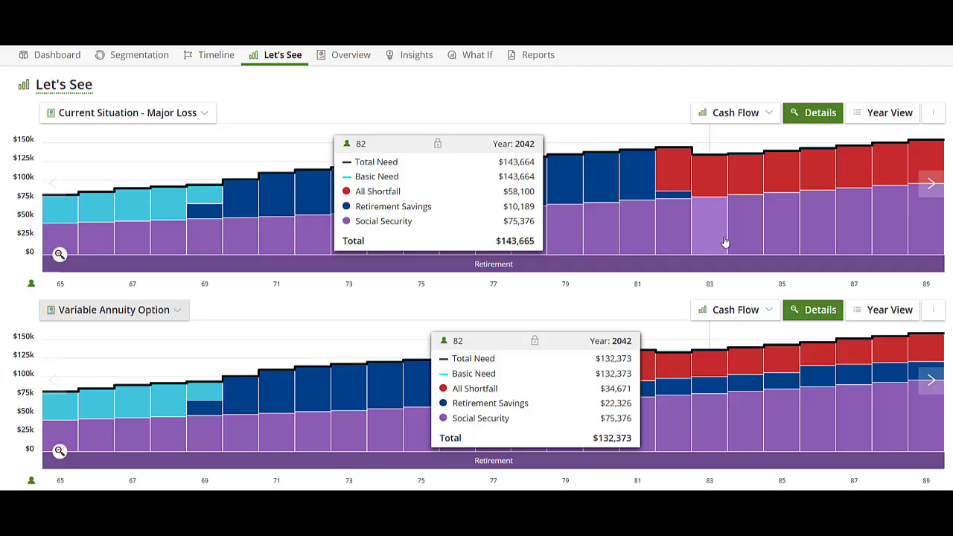
- Release the locked age 82 details and lock both plans' cash flow details at age 87 to compare their shortfalls
{"action": "left_click", "coordinate": [841, 235]}
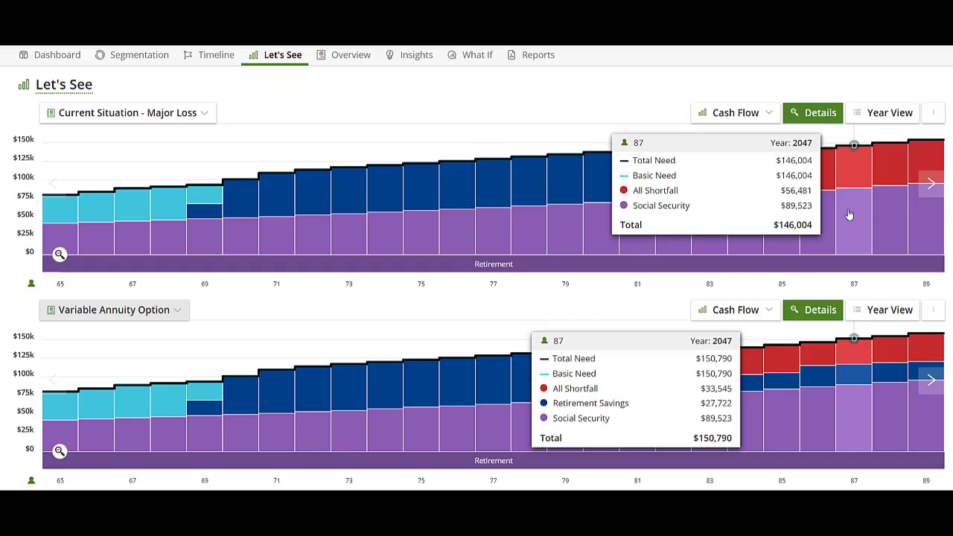
{"action": "left_click", "coordinate": [849, 214]}
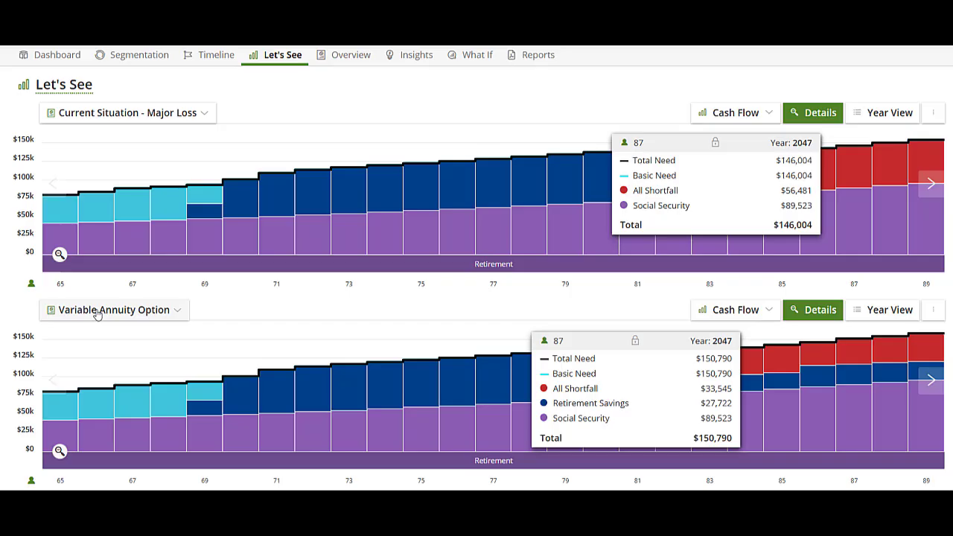
- Open the client's support request form for sharing client access and go to its message field
{"action": "scroll", "coordinate": [626, 357], "scroll_direction": "up", "scroll_amount": 1}
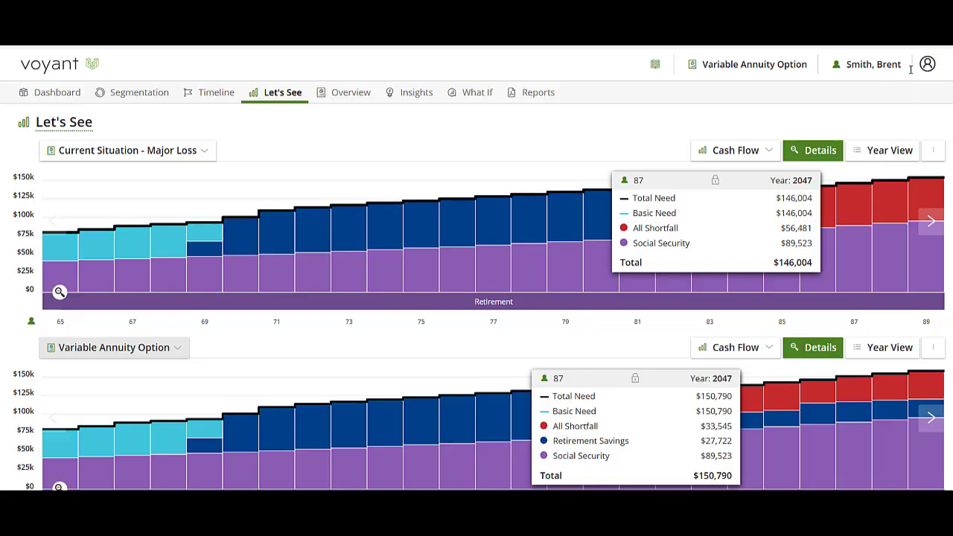
{"action": "left_click", "coordinate": [861, 66]}
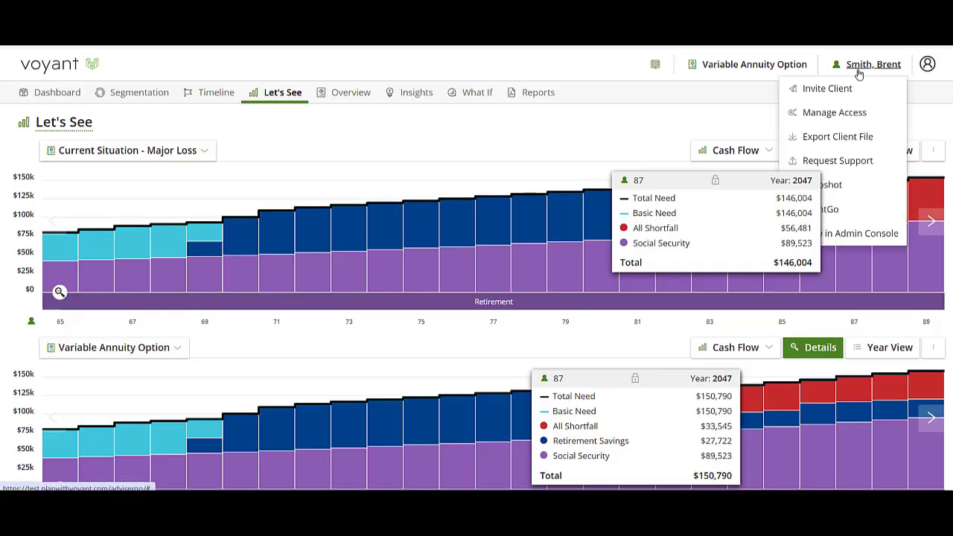
{"action": "left_click", "coordinate": [838, 160]}
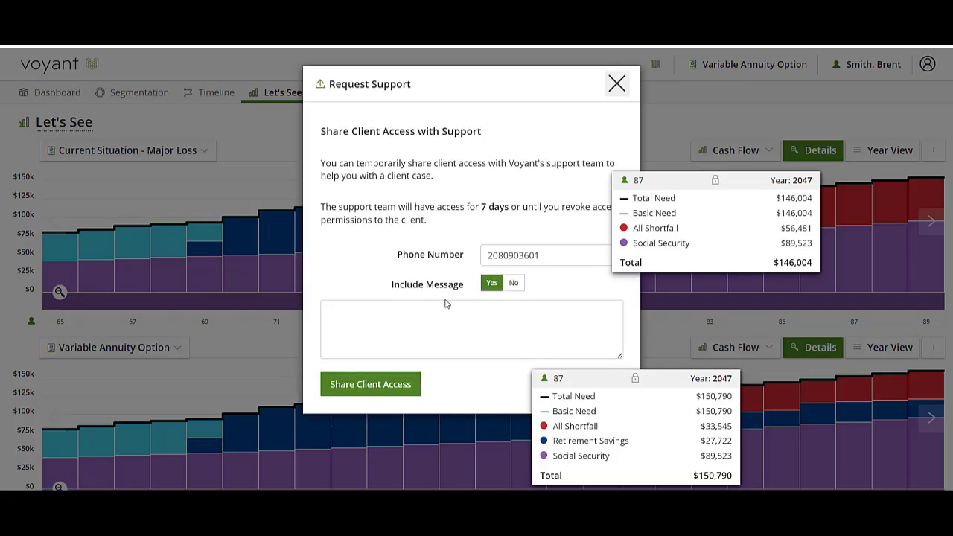
{"action": "left_click", "coordinate": [422, 314]}
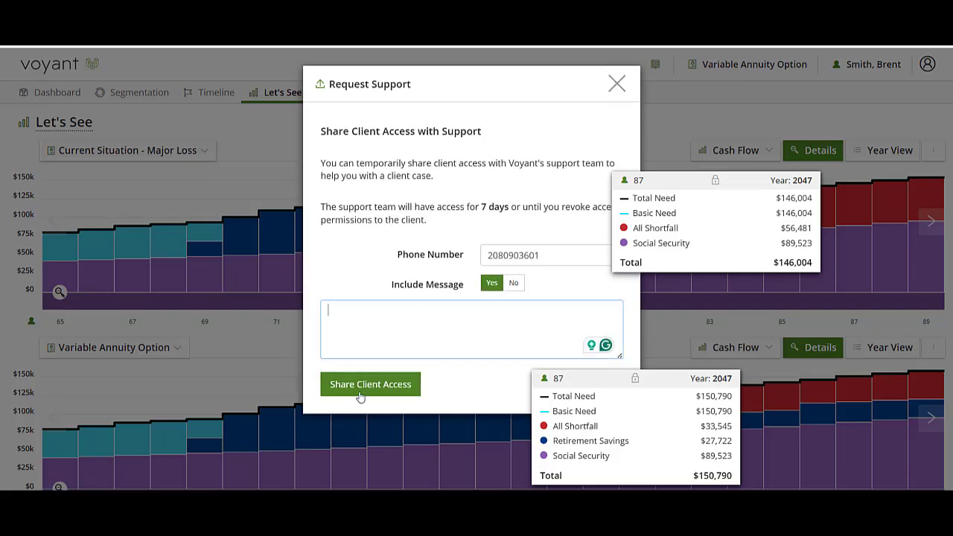